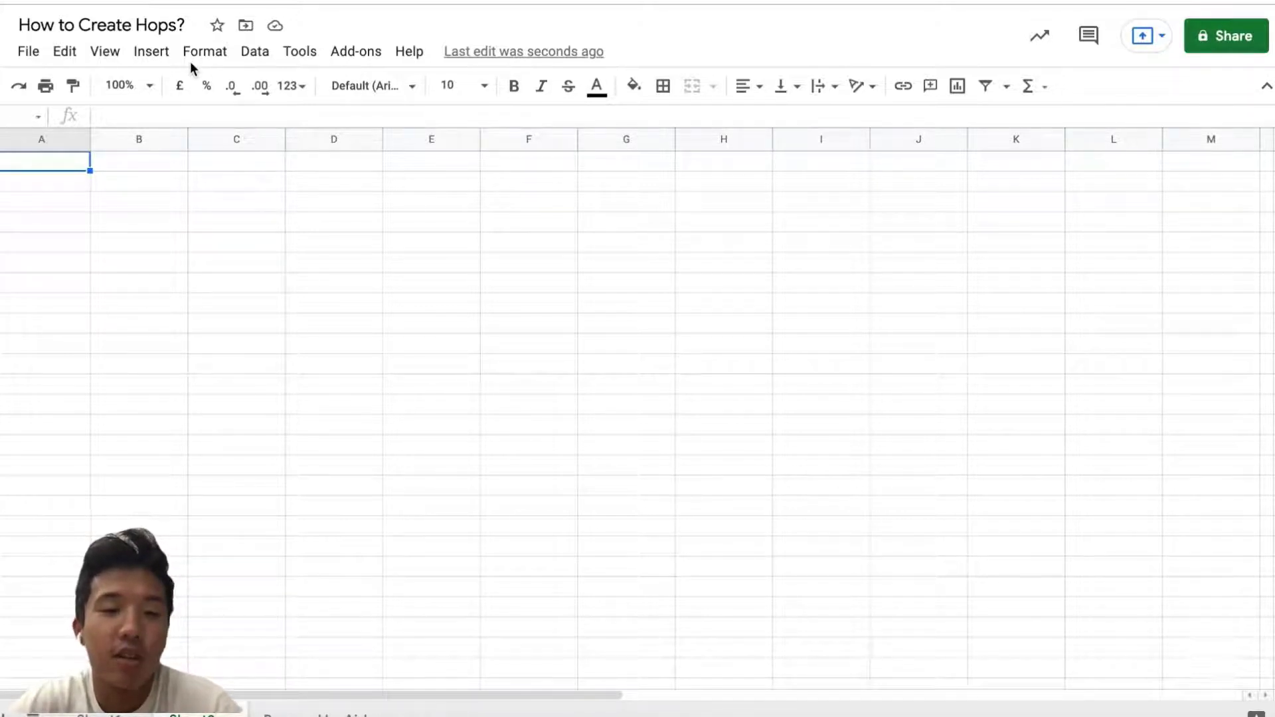
Launch the 'Airboxr: Query Shopify and Hubspot' add-on from the Add-ons menu.
click(354, 53)
mouse_move(529, 167)
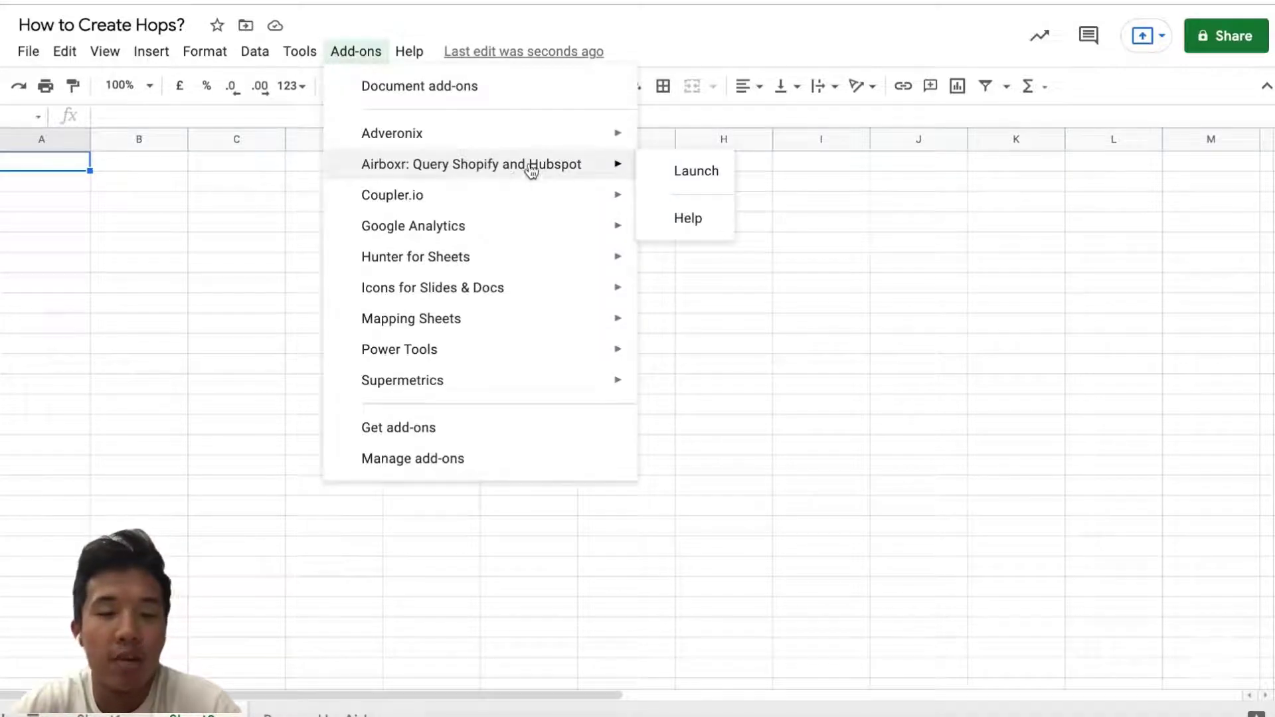
click(672, 178)
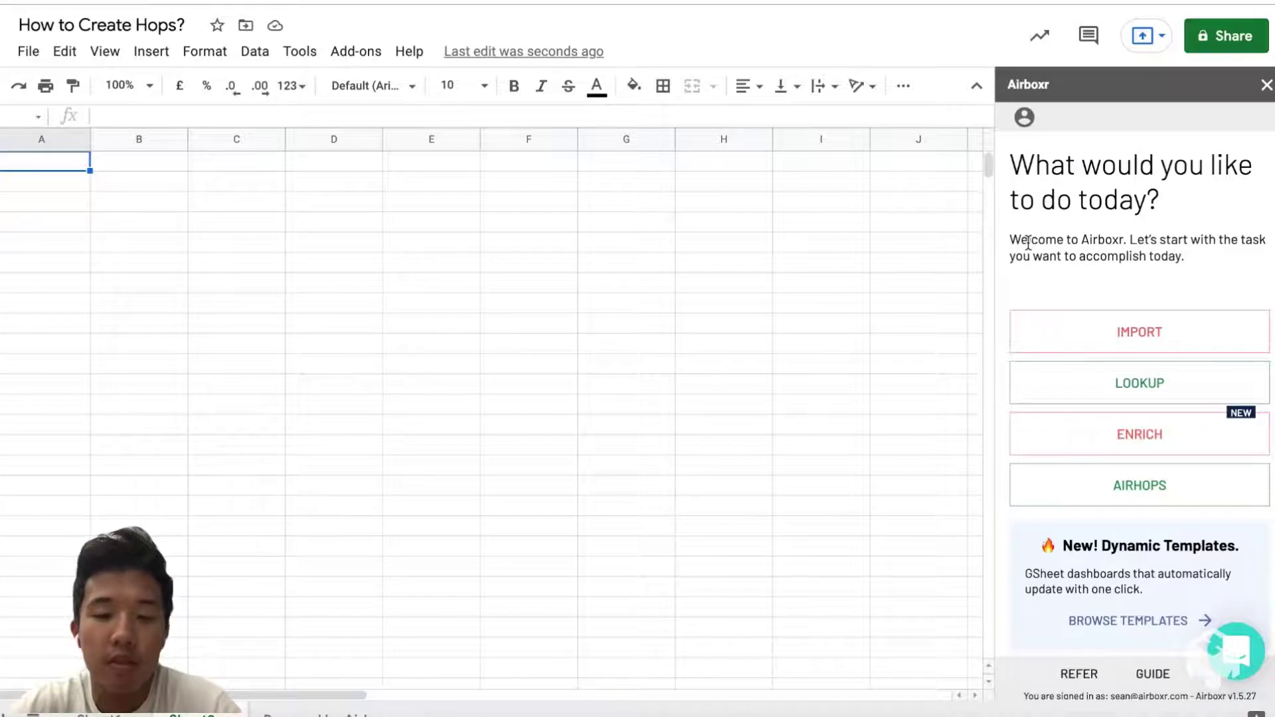
Start an Airboxr import with HubSpot as the source and Companies as the table.
click(1113, 323)
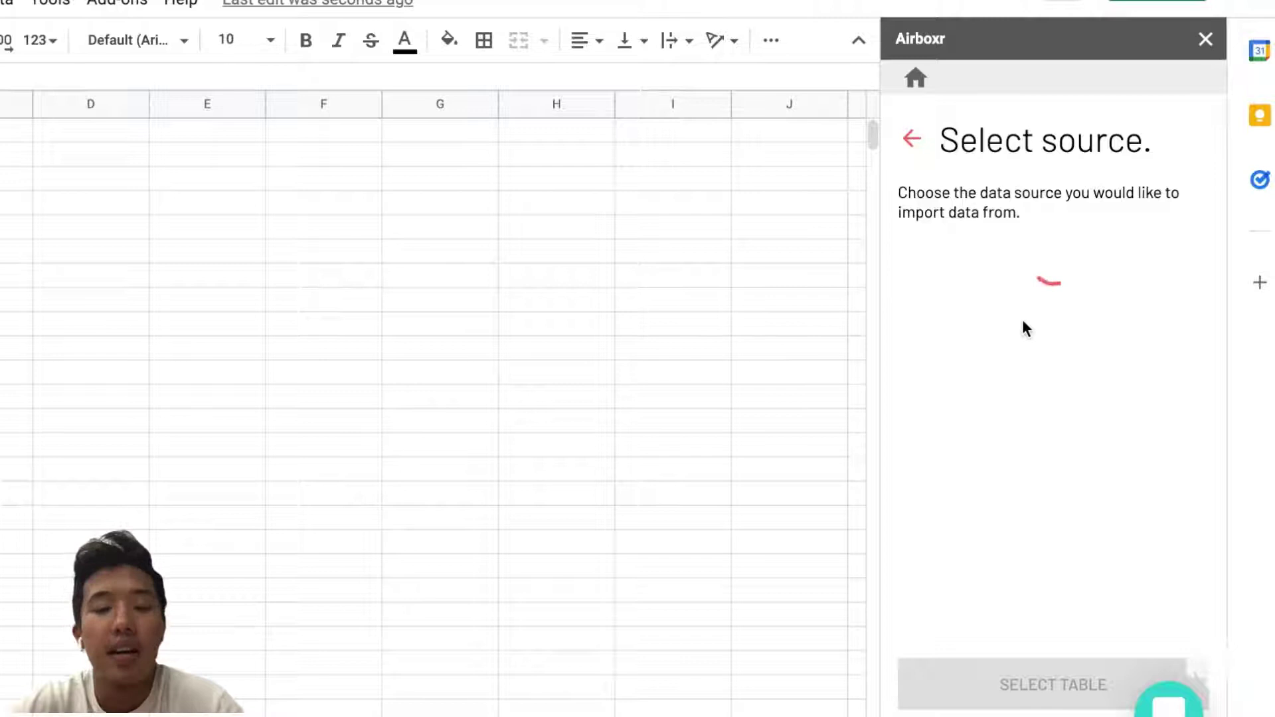
click(914, 453)
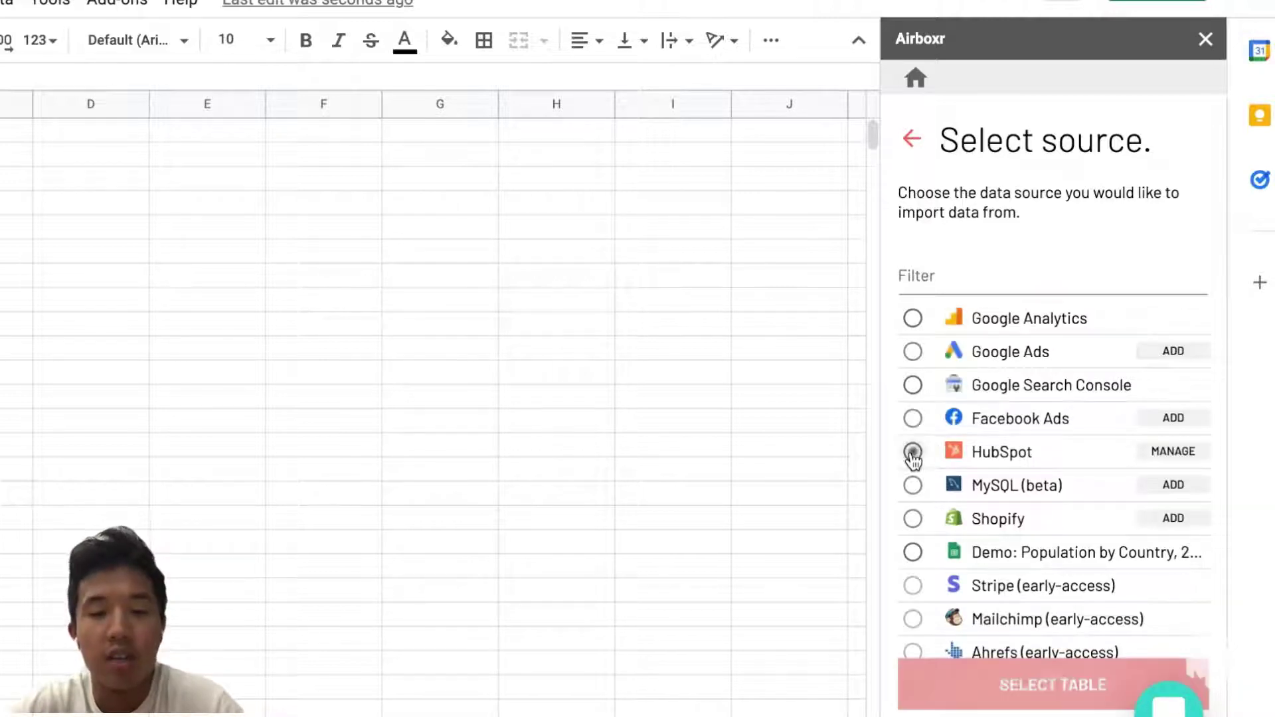
click(1016, 697)
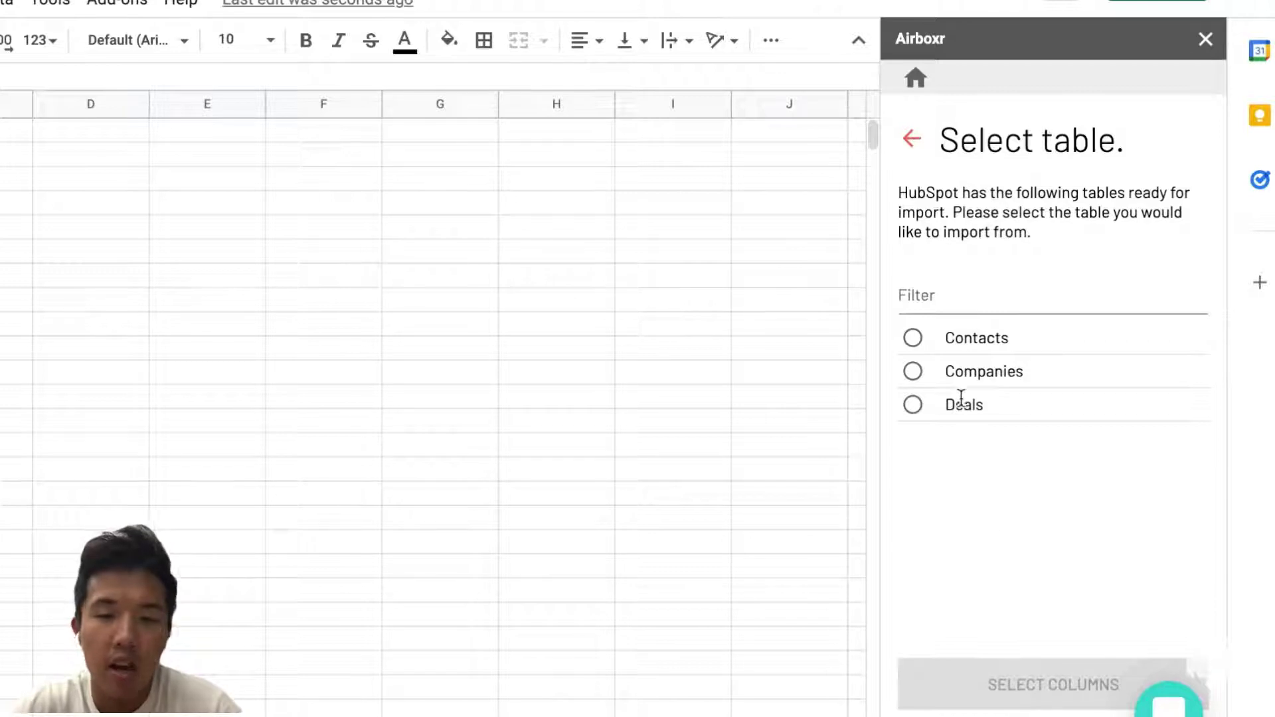
click(914, 373)
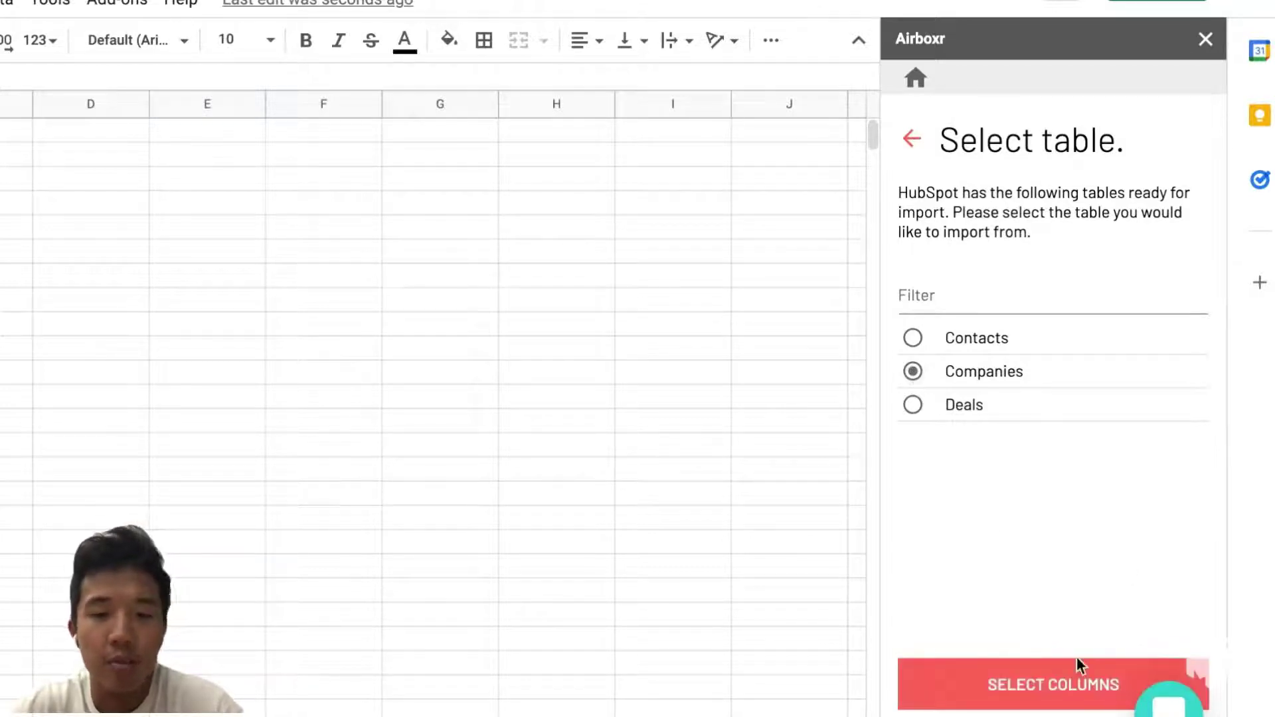
click(1058, 690)
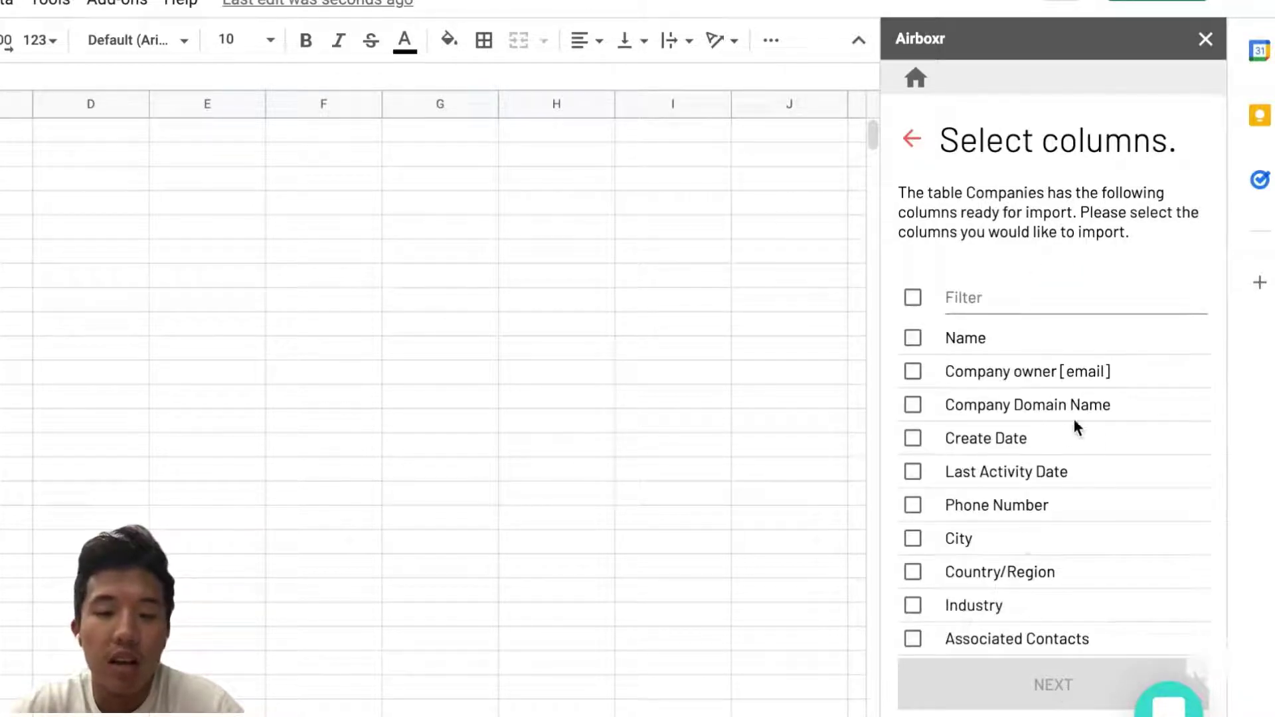
Tick the Name, Create Date, City, Country/Region and Industry columns.
click(914, 339)
scroll(984, 399, down, 1)
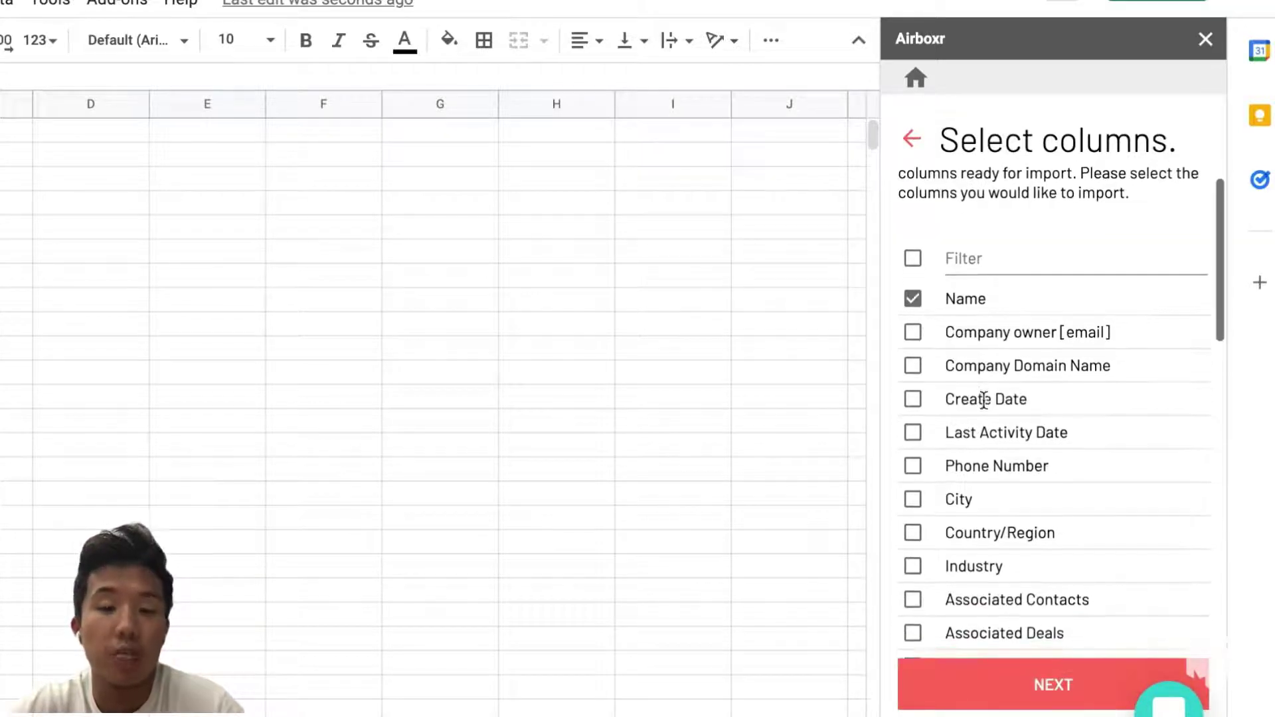
click(913, 399)
scroll(915, 398, down, 1)
click(913, 453)
scroll(912, 452, down, 1)
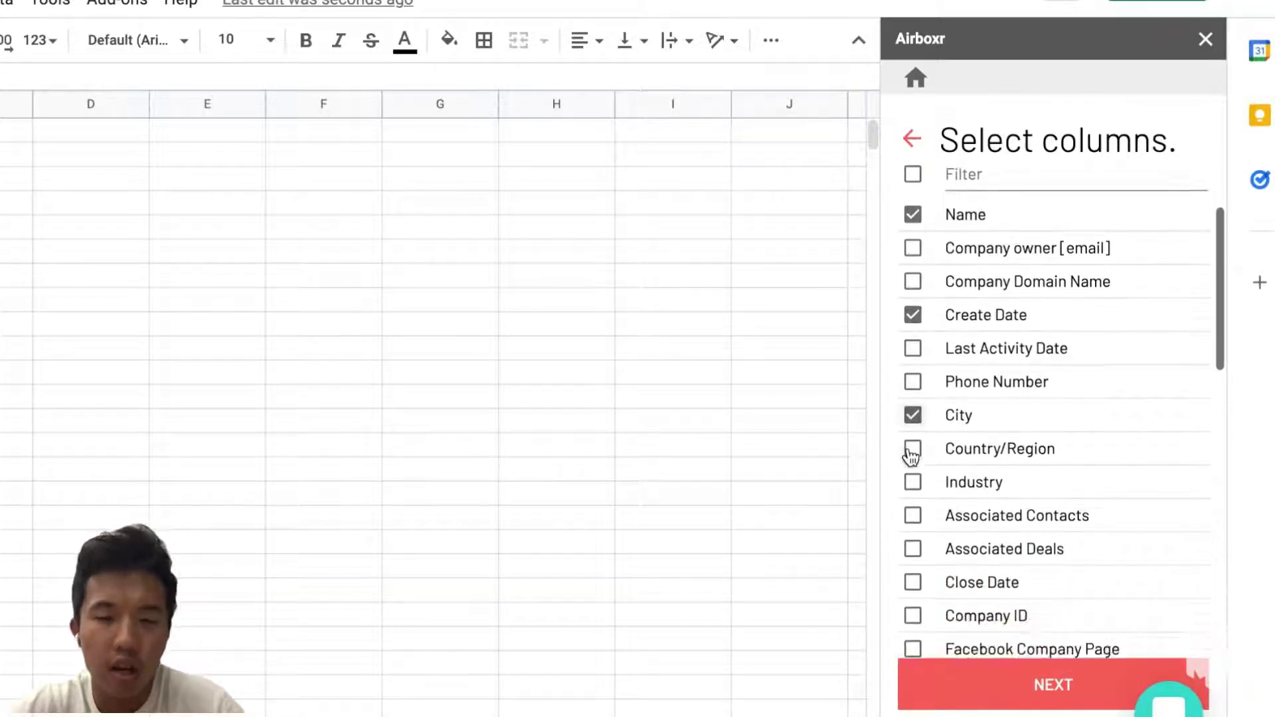
click(912, 440)
click(912, 439)
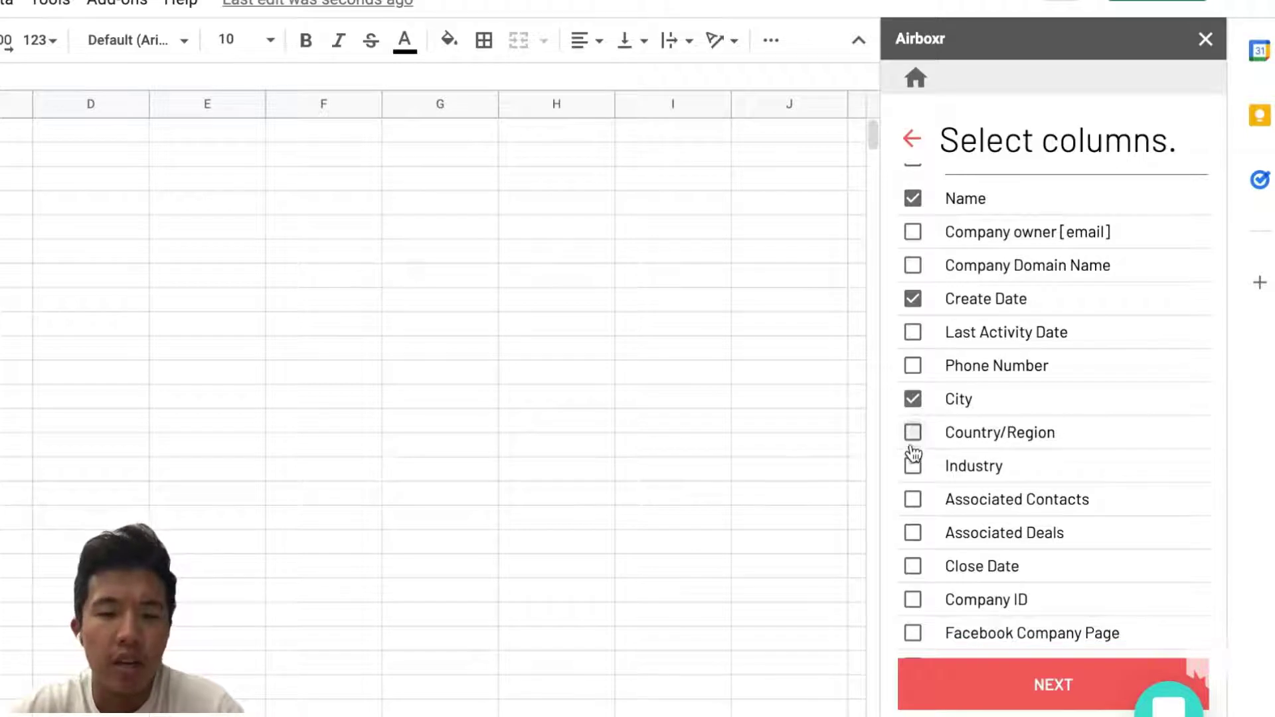
click(913, 407)
click(912, 432)
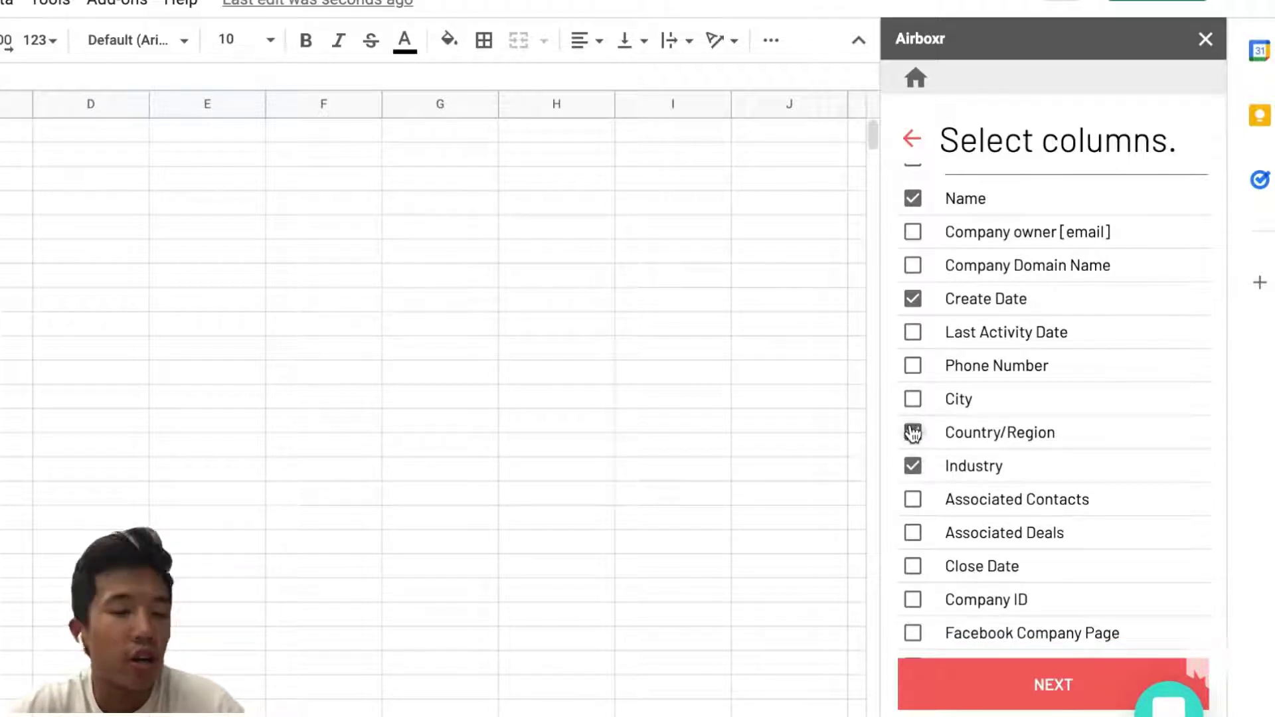
click(912, 400)
Add the Company ID and Lifecycle Stage columns and confirm the column selection.
scroll(950, 419, down, 5)
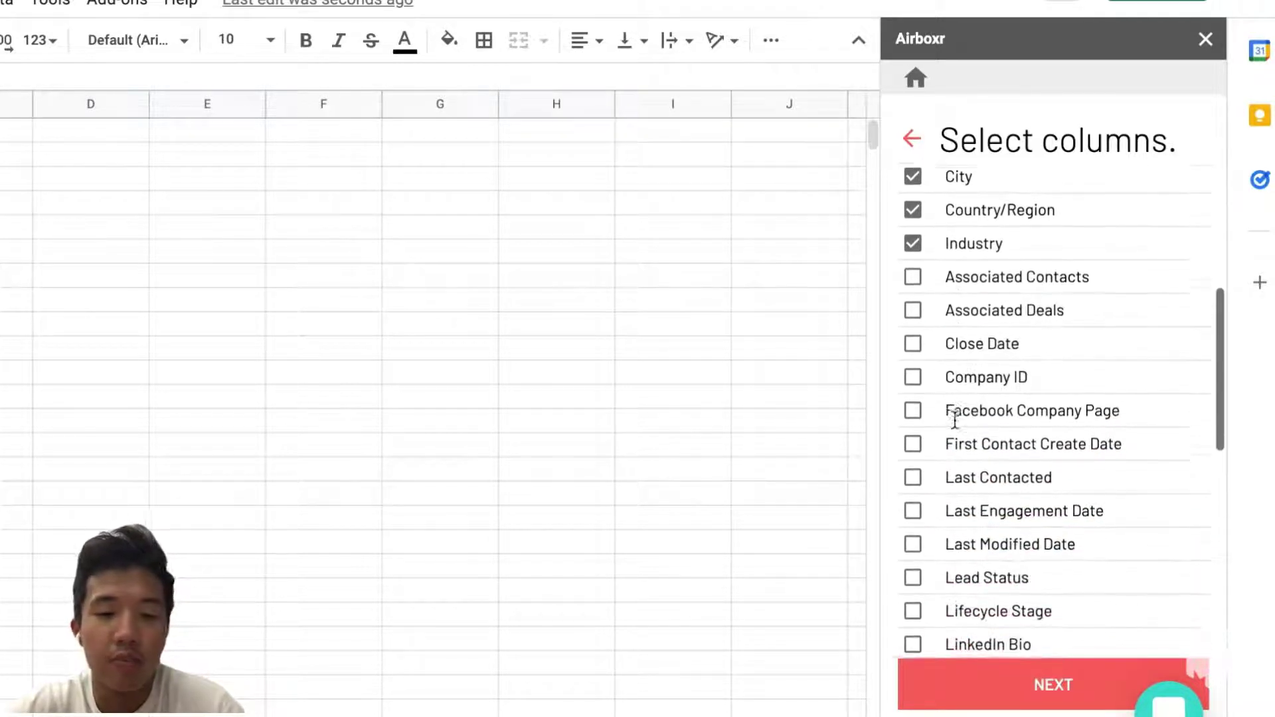
scroll(922, 365, down, 1)
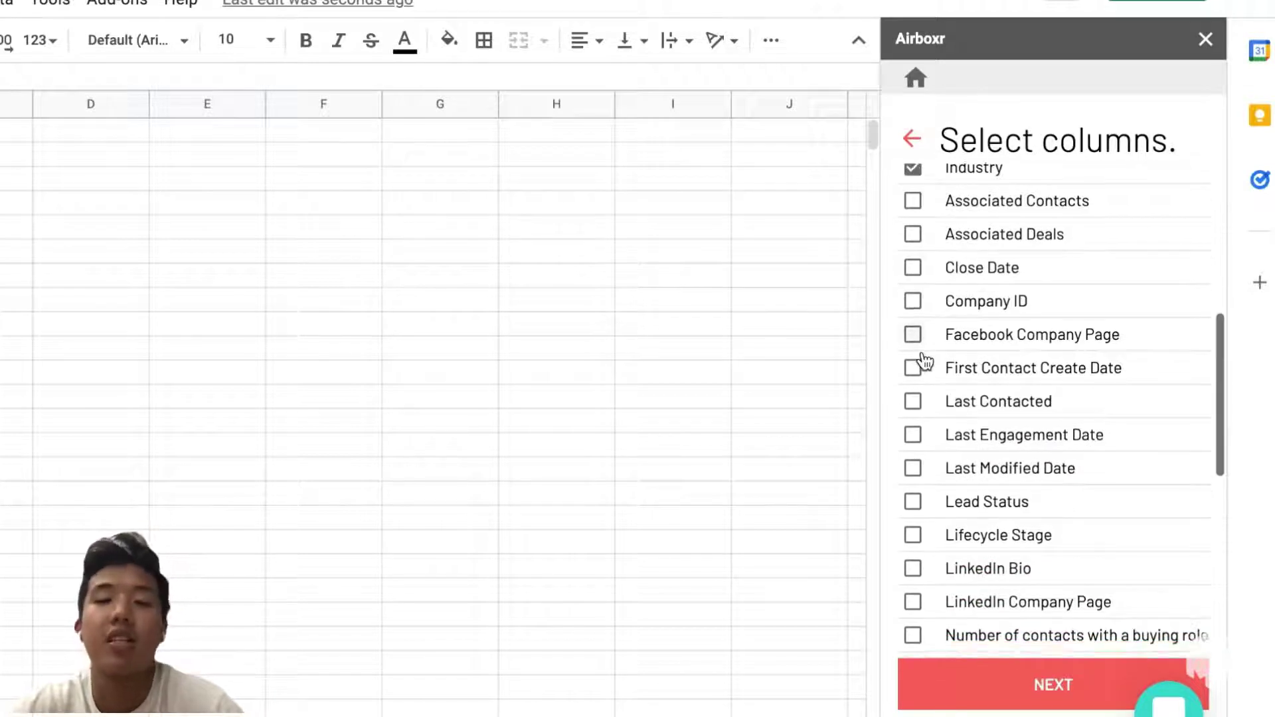
click(913, 300)
scroll(967, 452, down, 1)
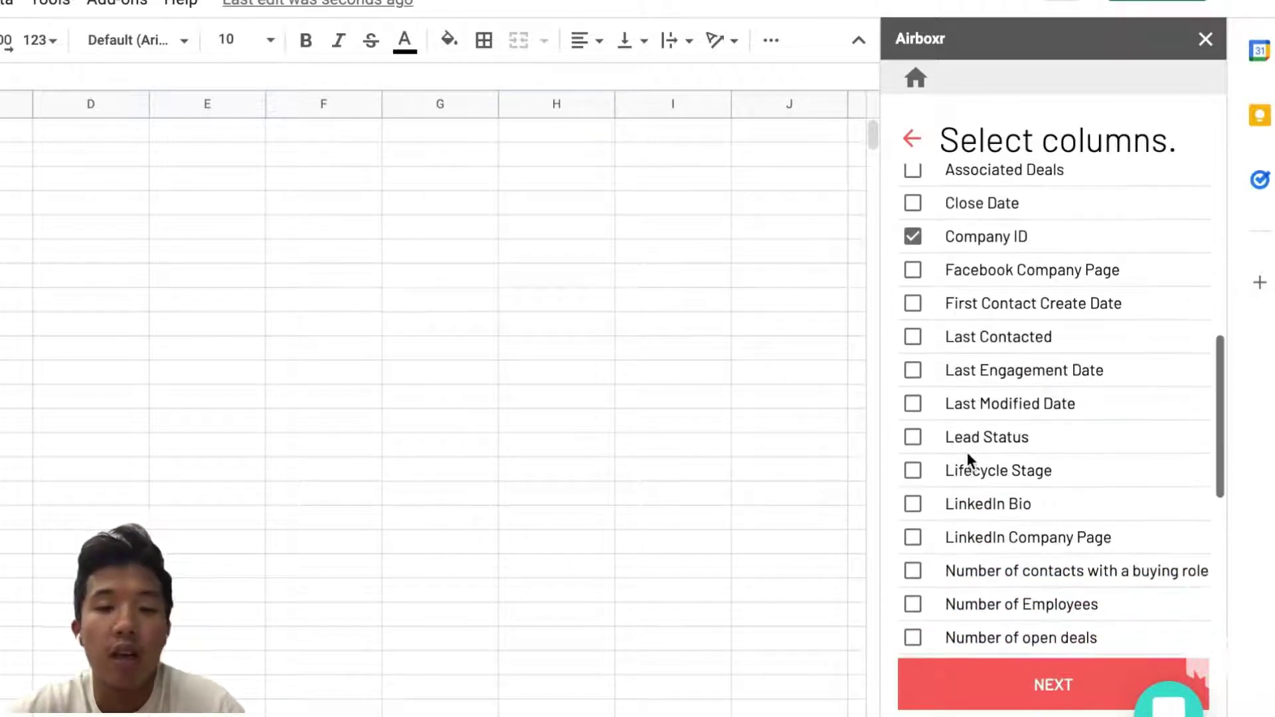
click(913, 470)
scroll(913, 473, down, 2)
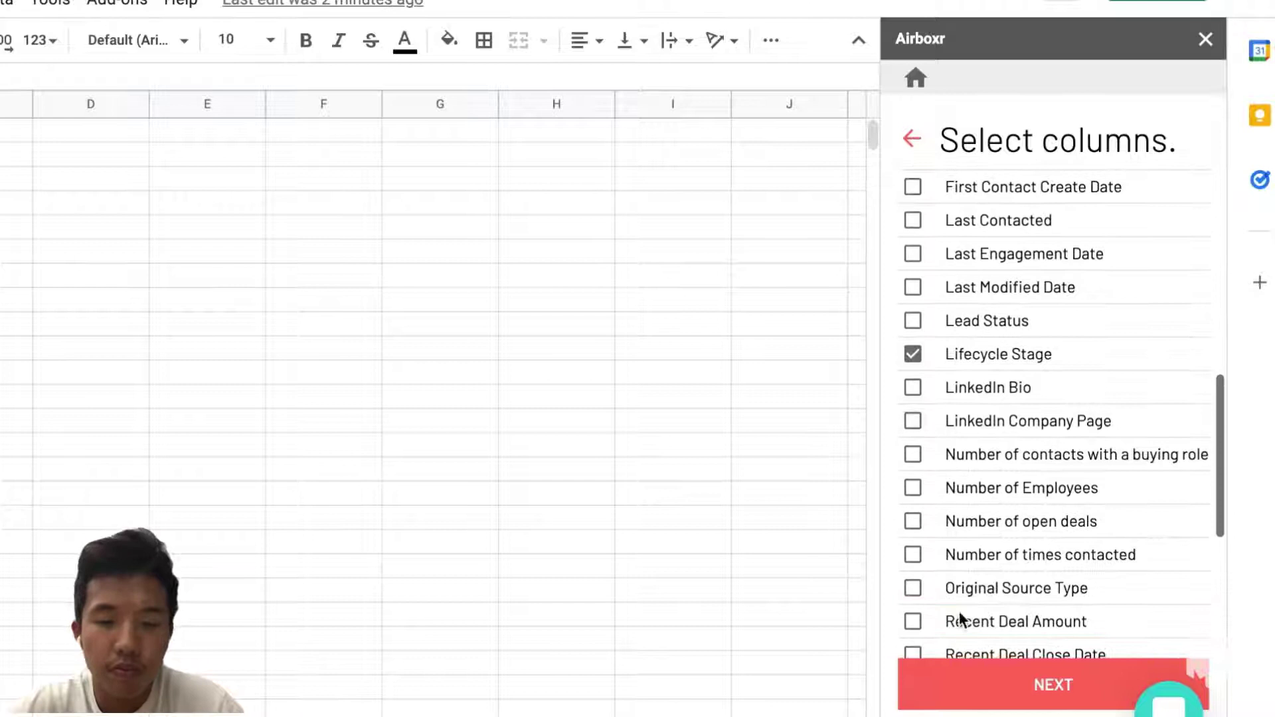
scroll(964, 604, down, 3)
click(987, 691)
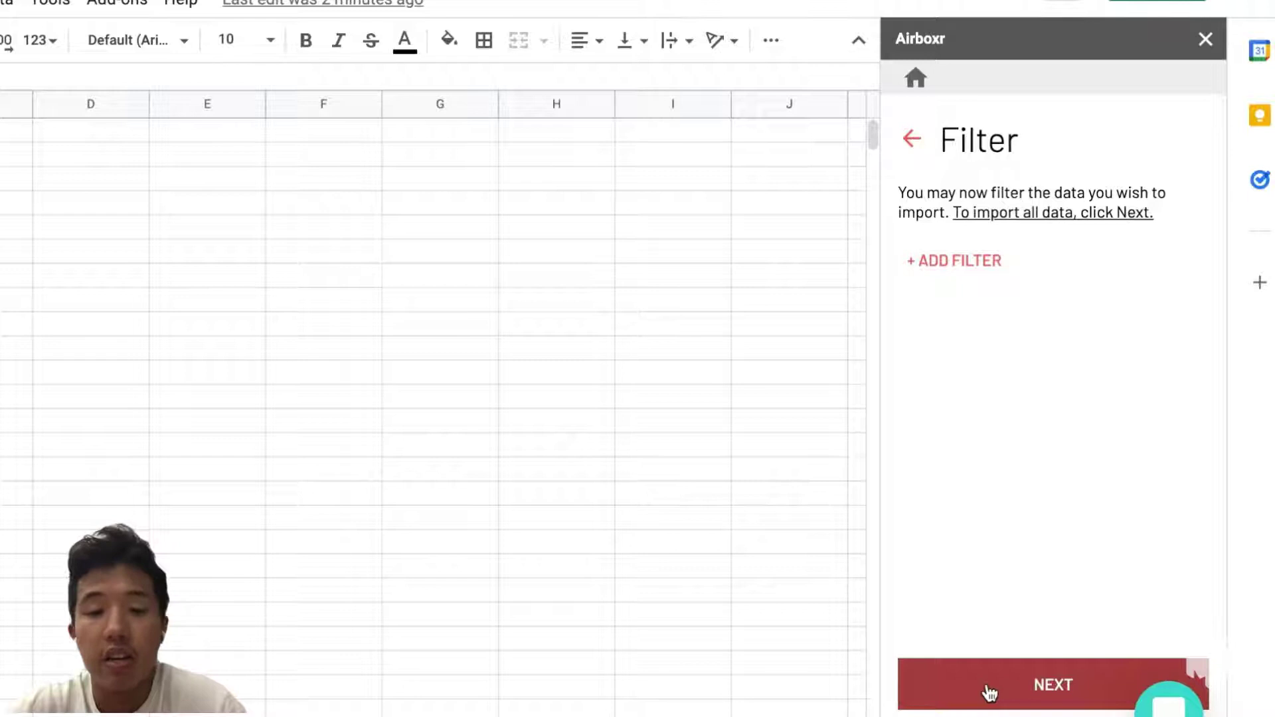
Continue past the Filter page without adding any filter.
click(990, 691)
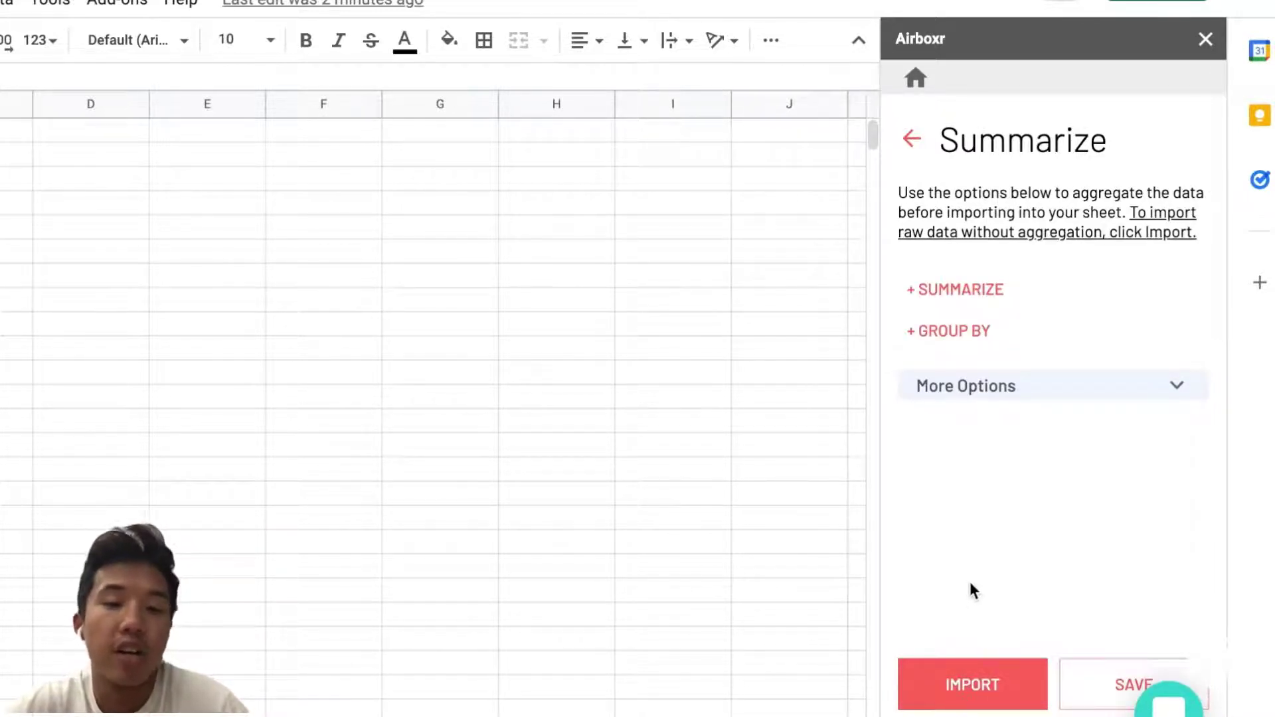
Import the company data into the sheet and check cells C3 and A1.
click(998, 681)
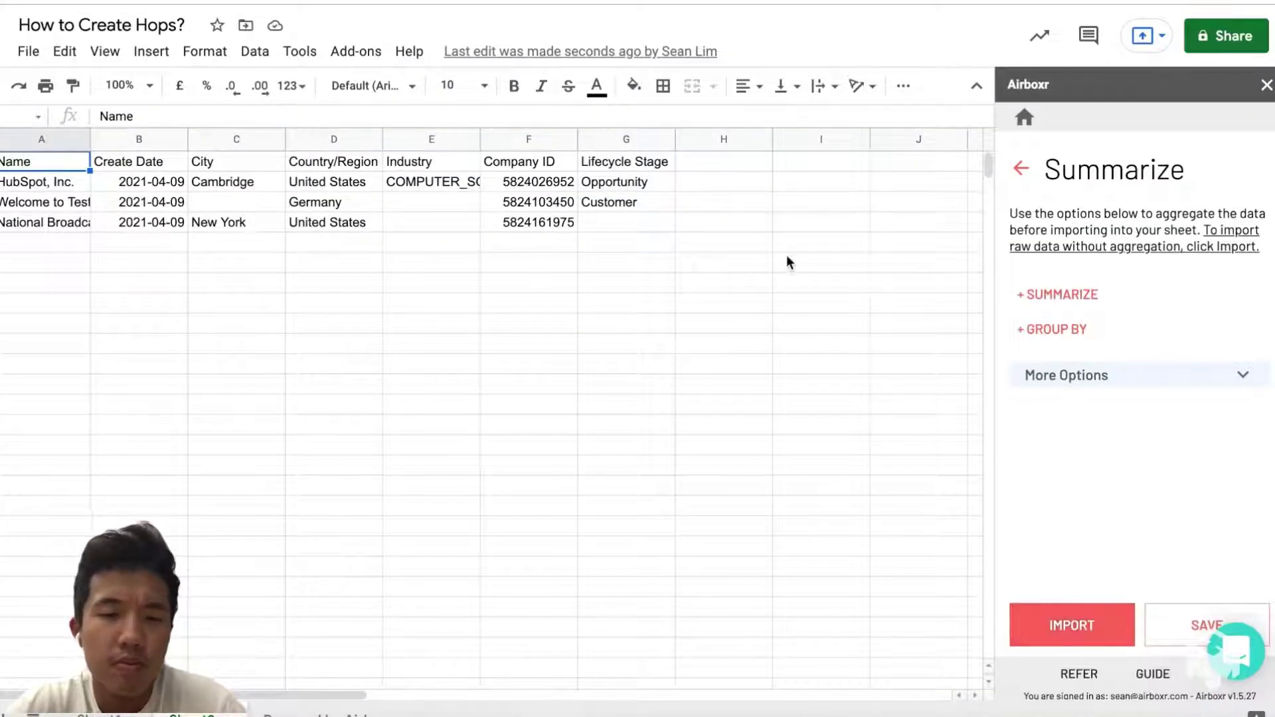
click(280, 200)
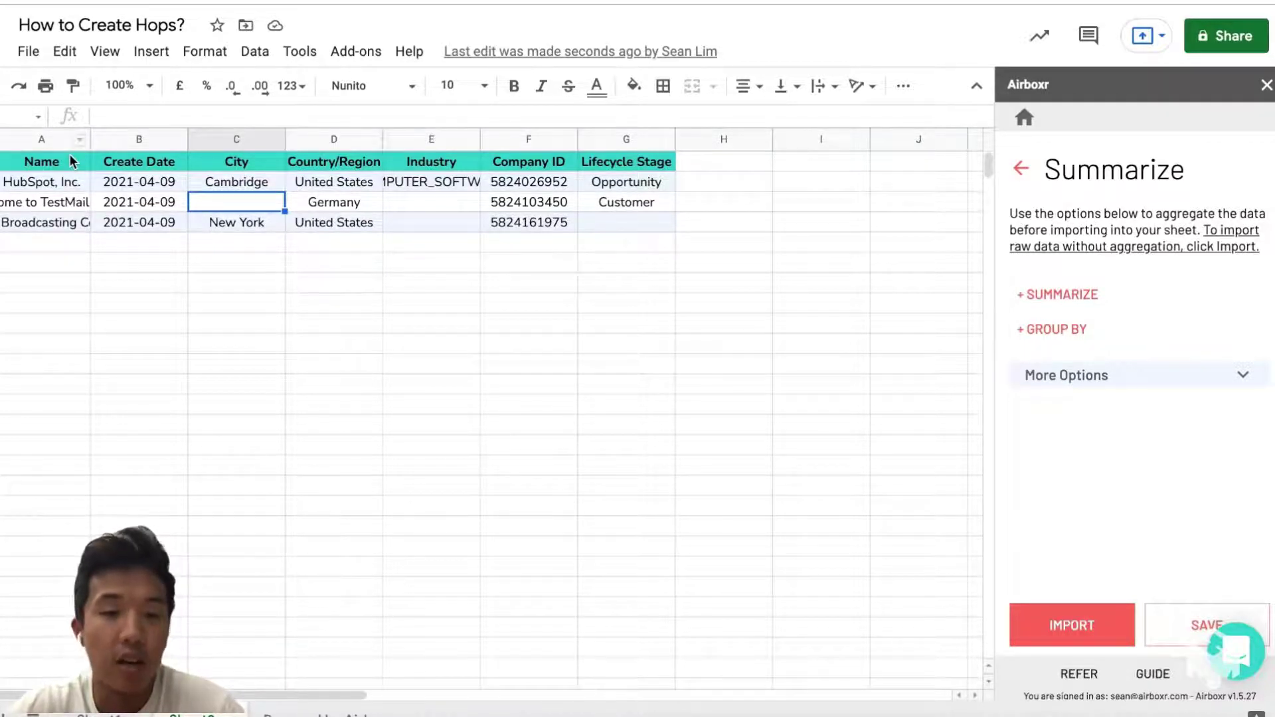
click(65, 157)
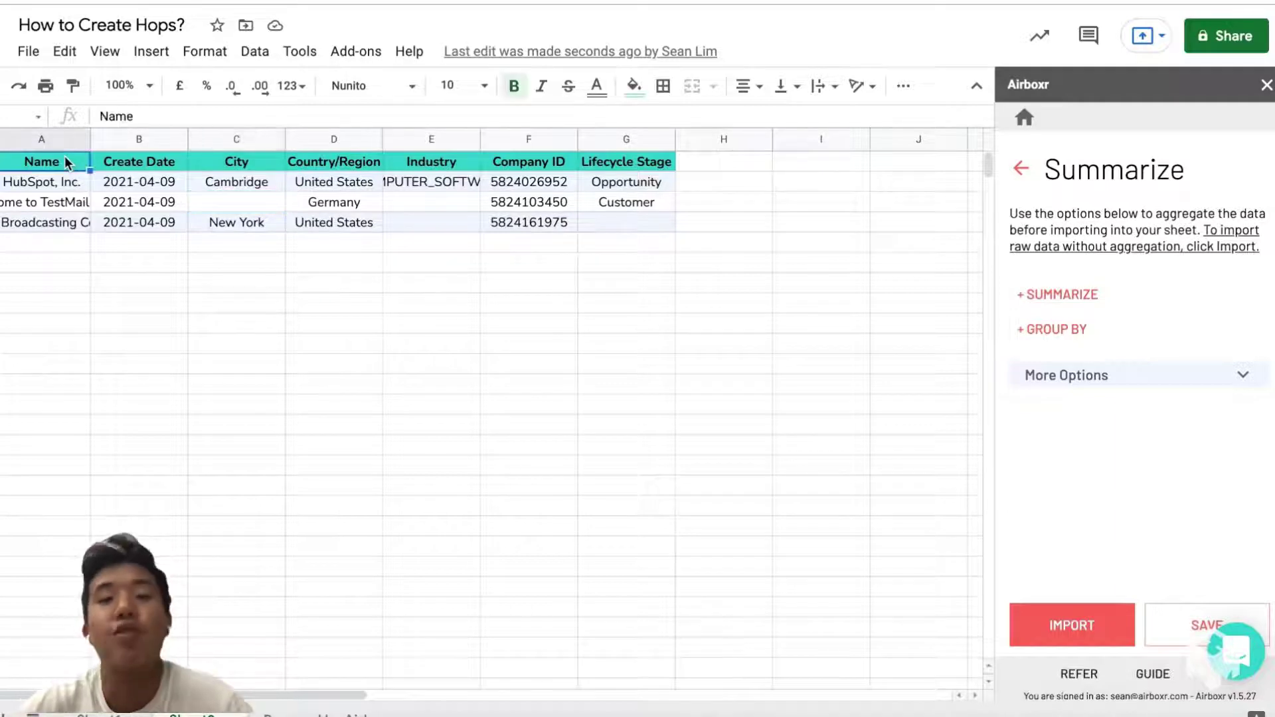
Save an AirHop 'Basic Company Info' described as 'Import basic company information from Hubspot'.
click(1199, 624)
click(1065, 286)
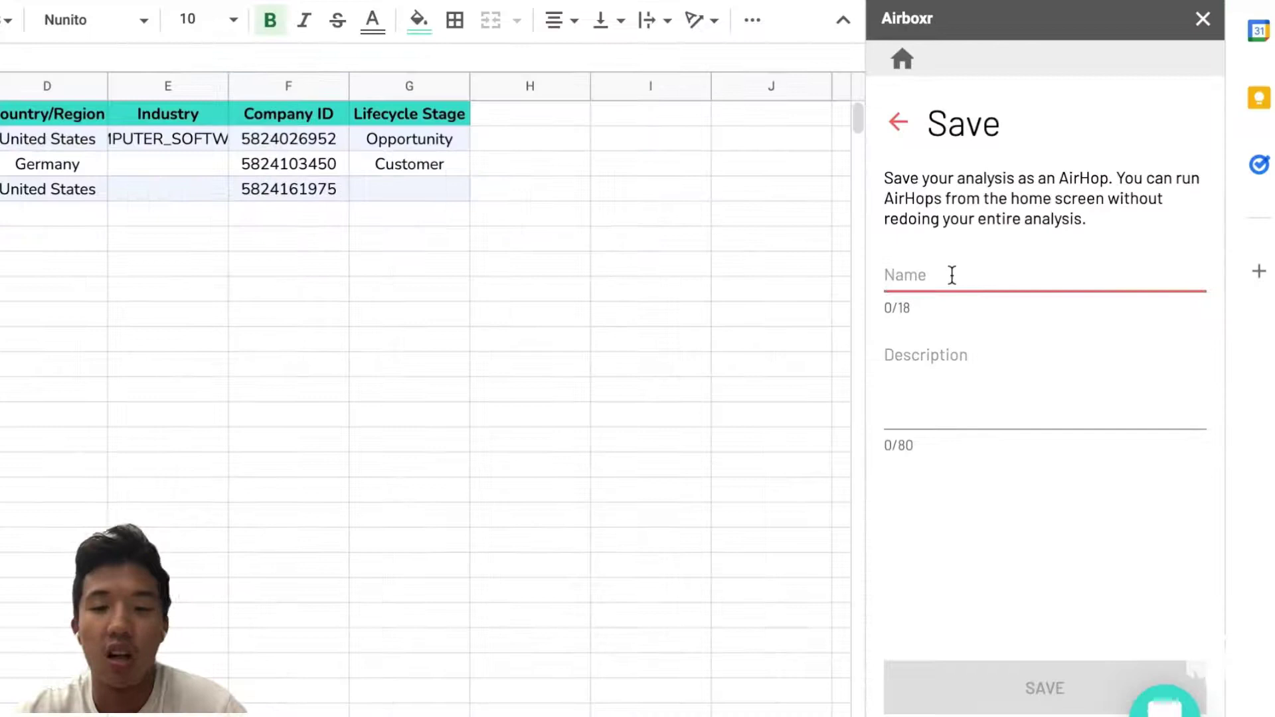
text(Basic Company Ingo)
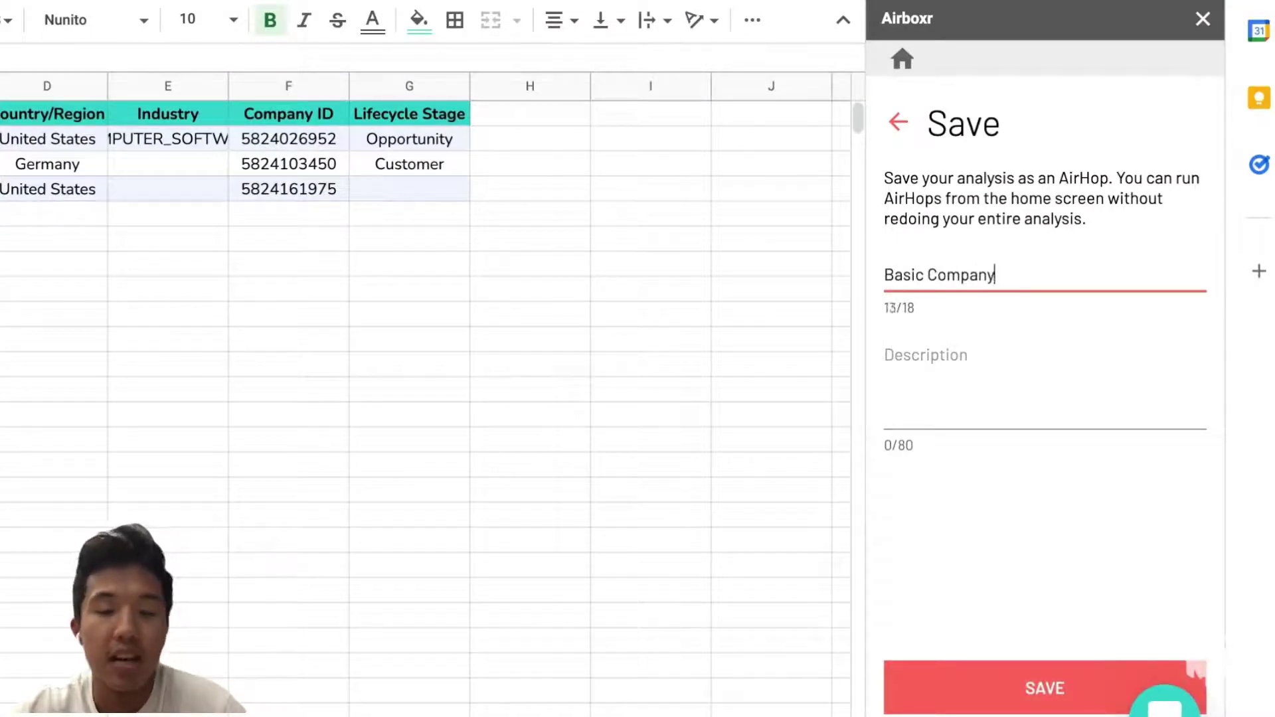
key(BackSpace)
key(BackSpace)
text(fo)
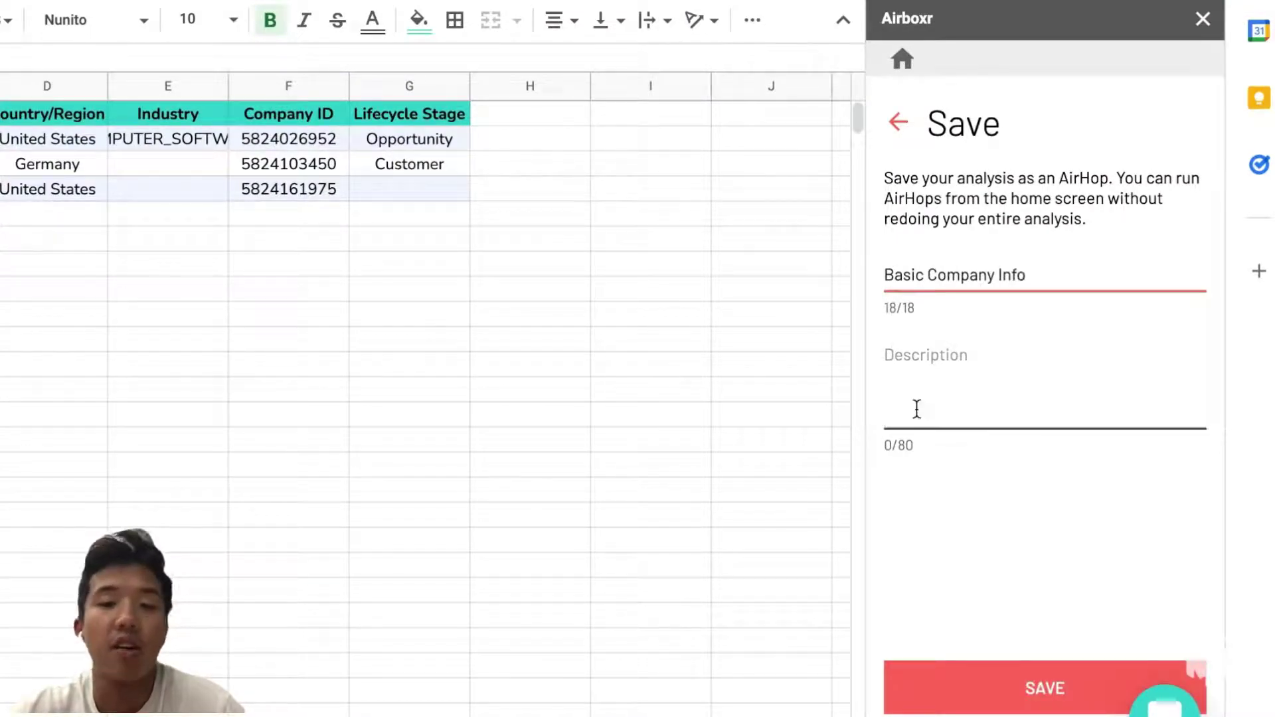
click(917, 407)
text(Import basic company information from Hubspot)
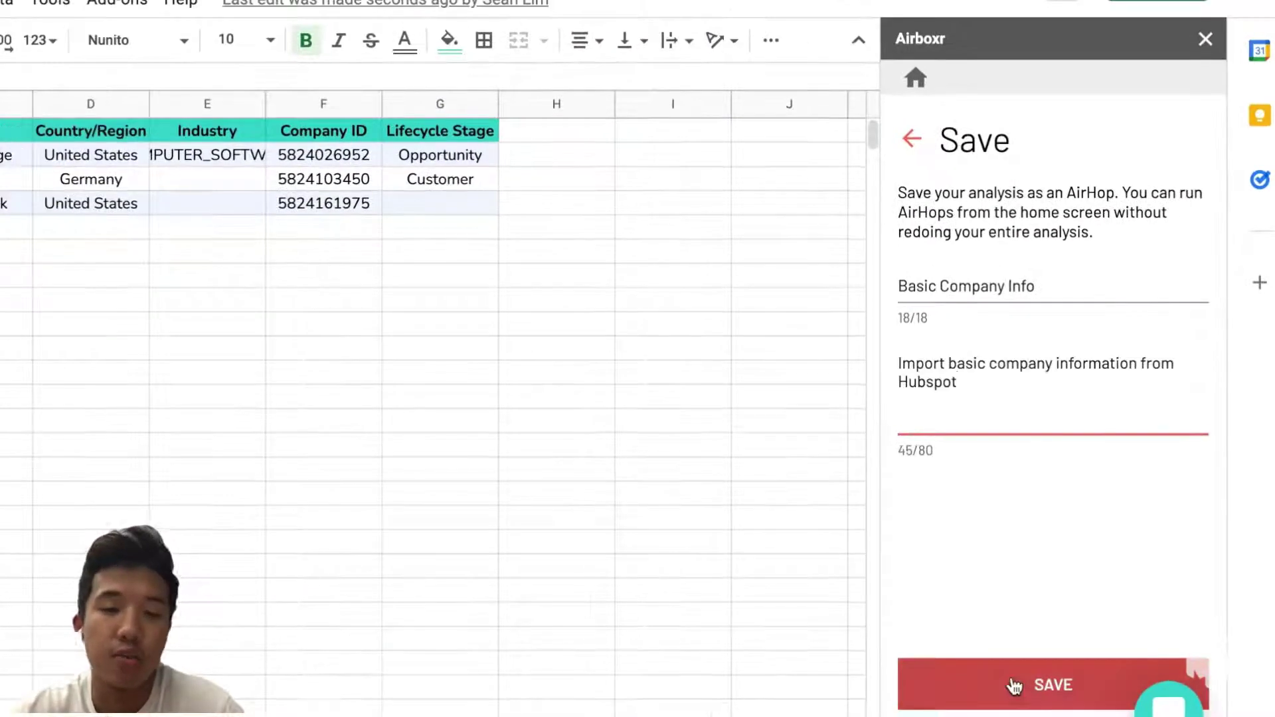
click(1014, 687)
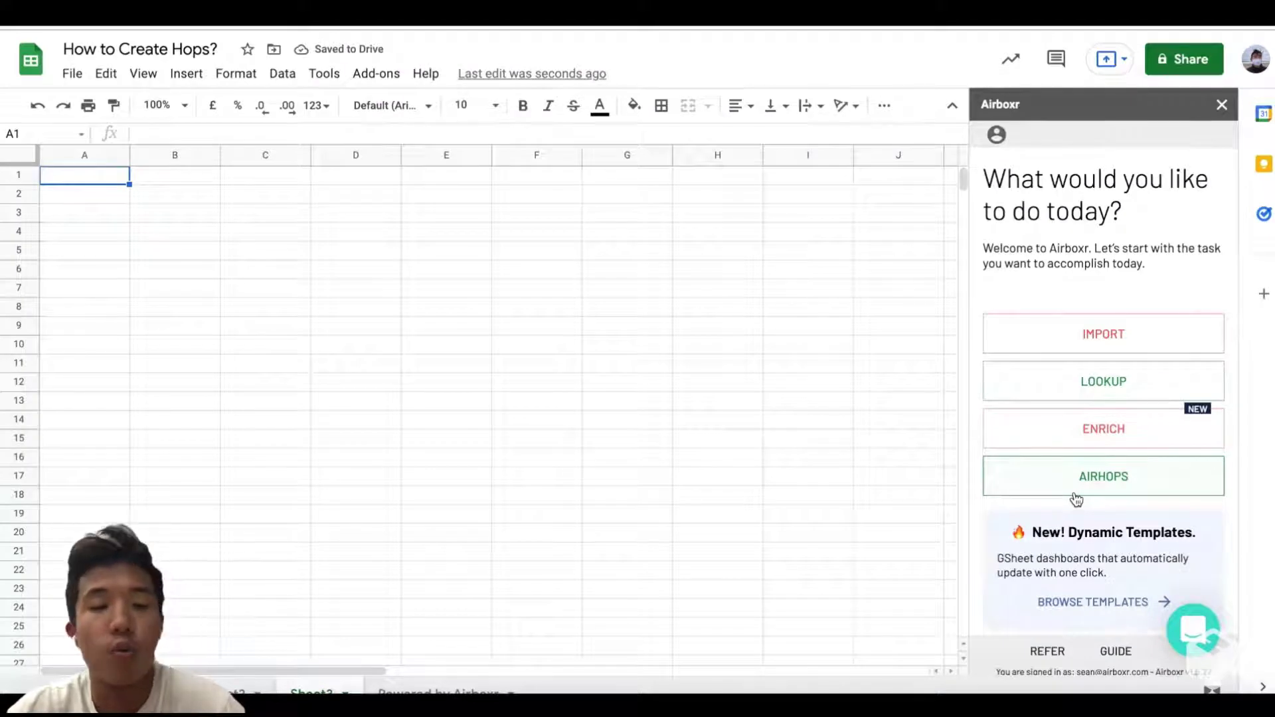
Run the saved Basic Company Info AirHop to reimport the companies, then add Sheet4.
click(1076, 495)
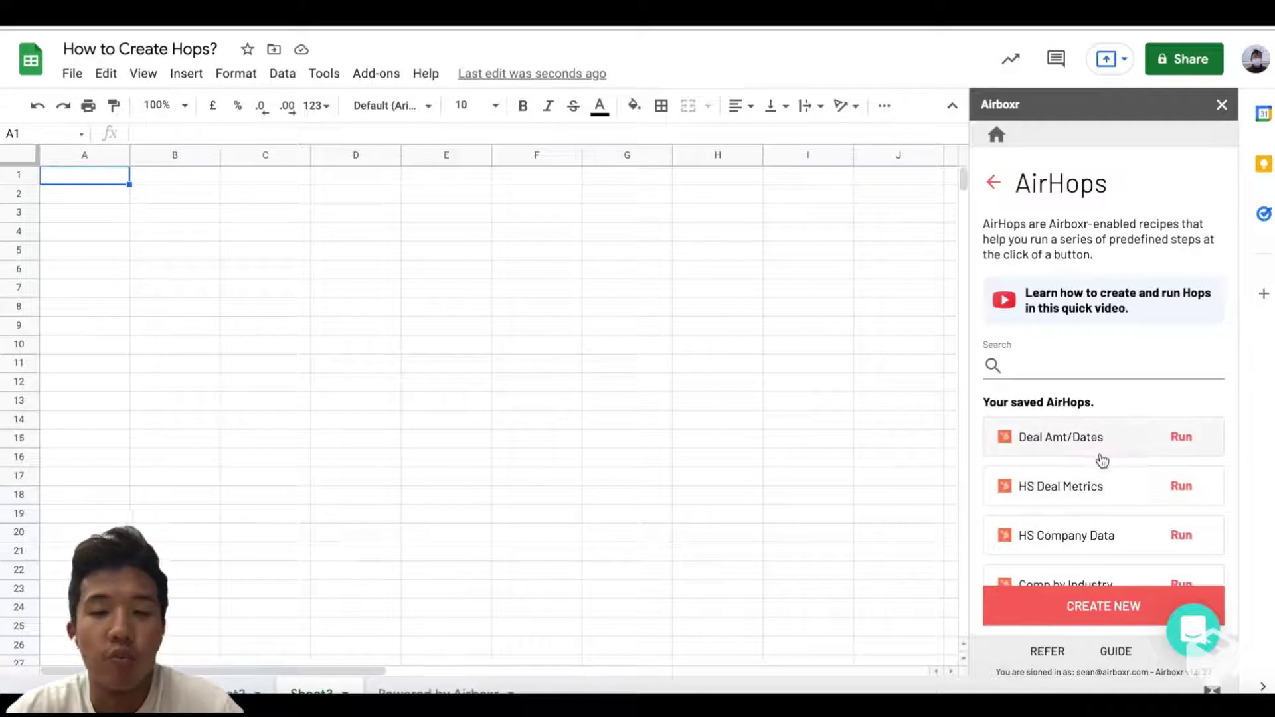
scroll(1100, 460, down, 4)
scroll(1103, 461, down, 3)
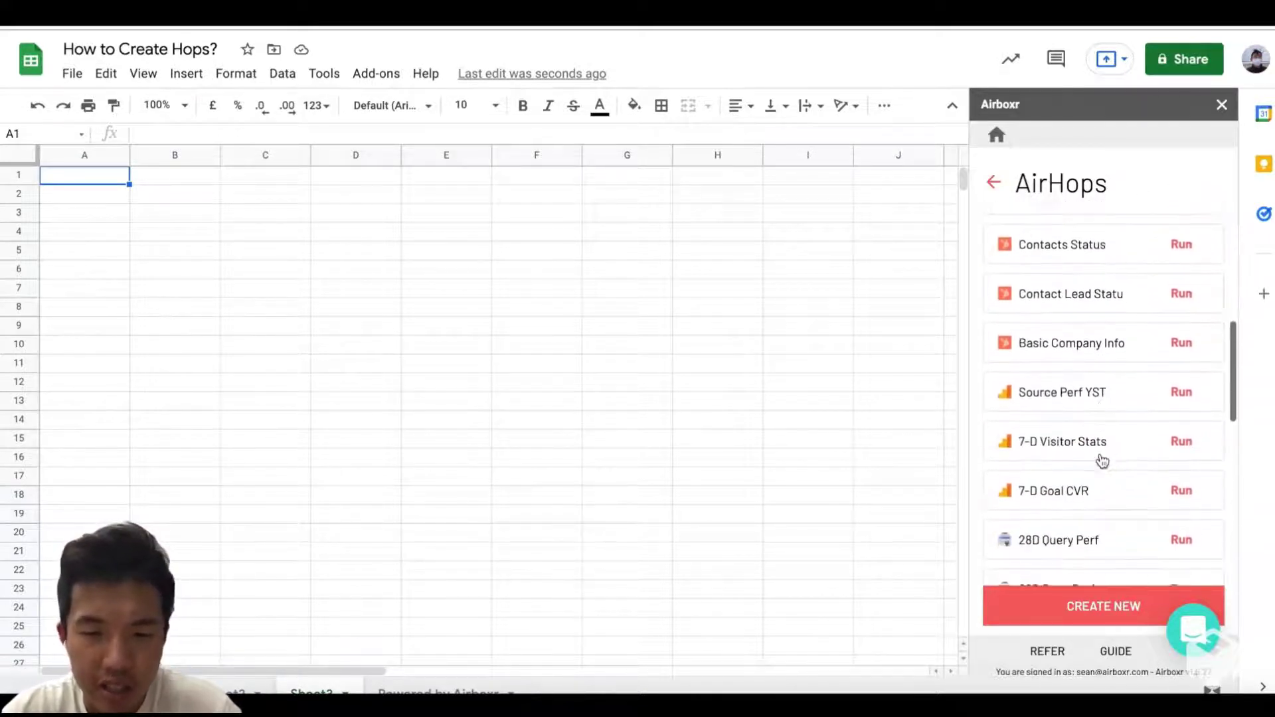
click(1184, 340)
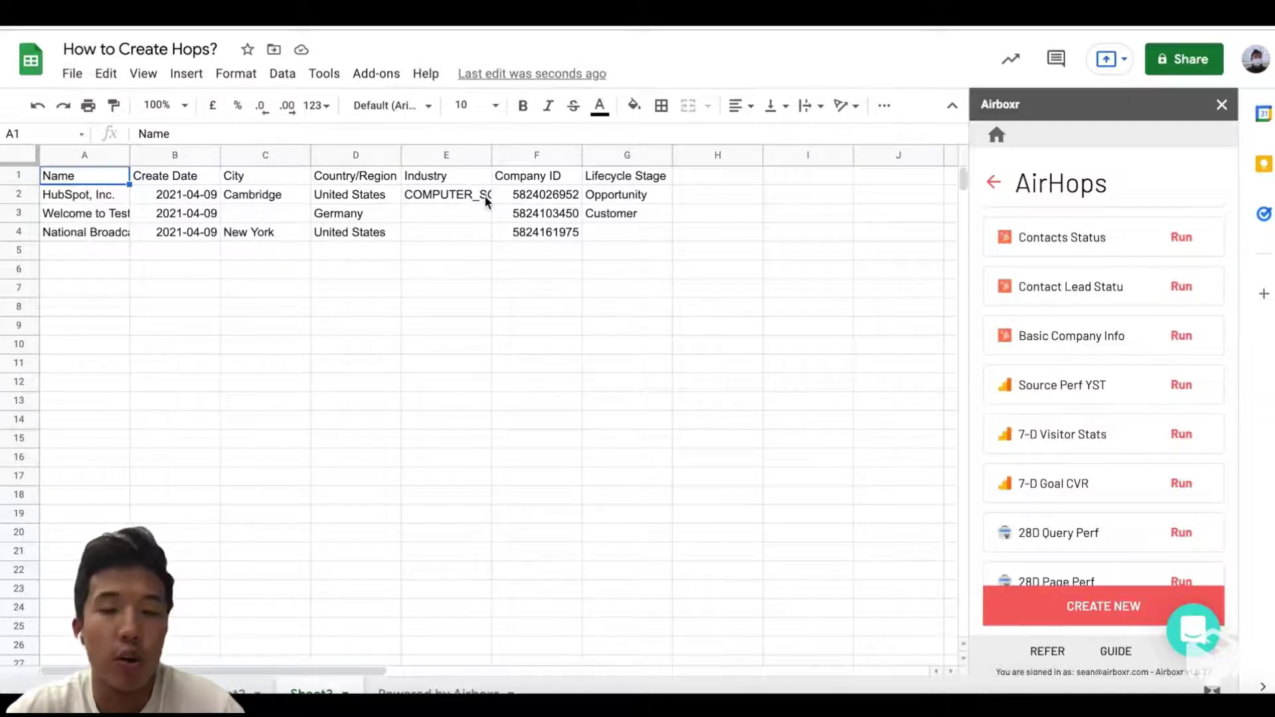
click(282, 442)
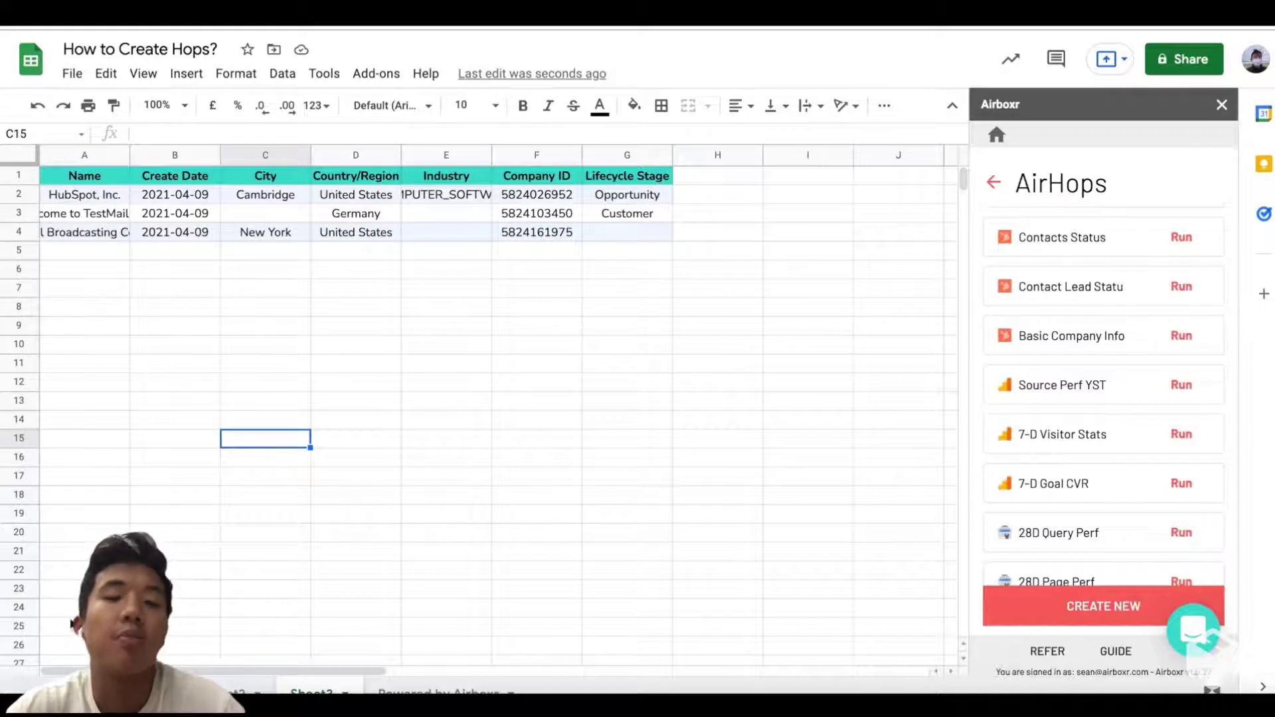
click(20, 692)
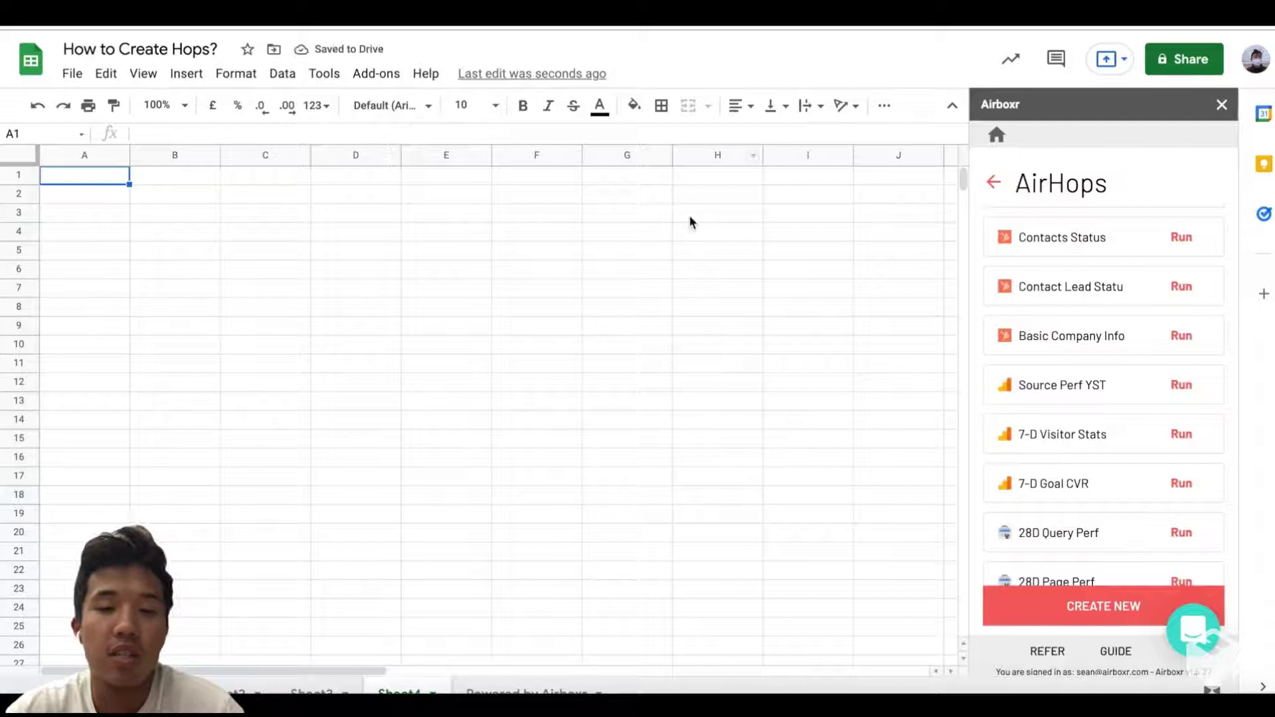
From the Airboxr home, rebuild the HubSpot Companies import through to Summarize, skipping filters.
click(996, 136)
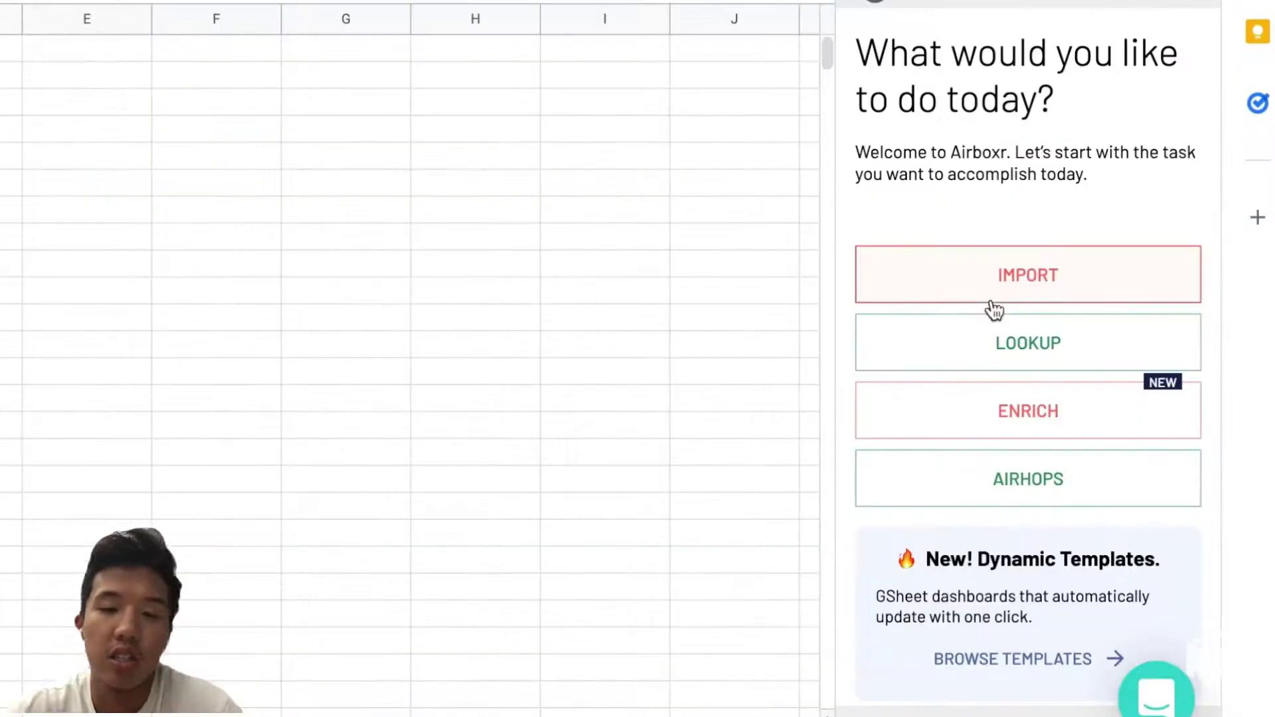
click(1077, 340)
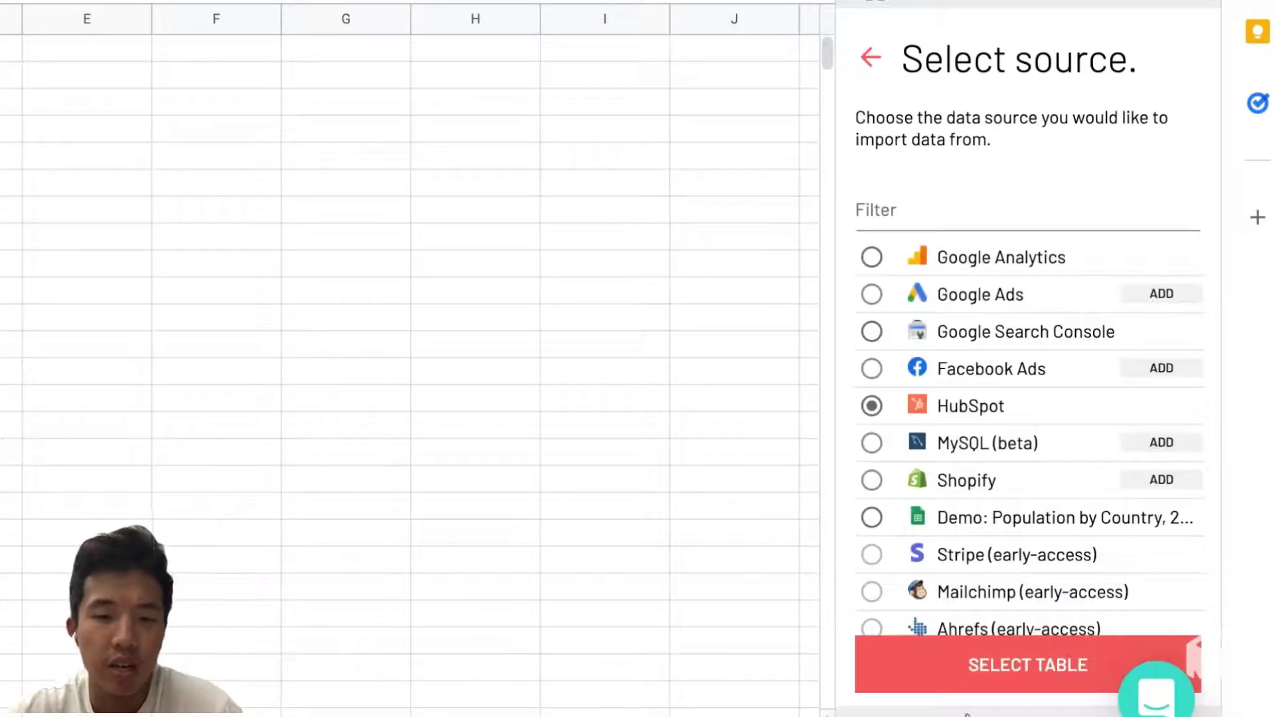
click(981, 667)
click(982, 666)
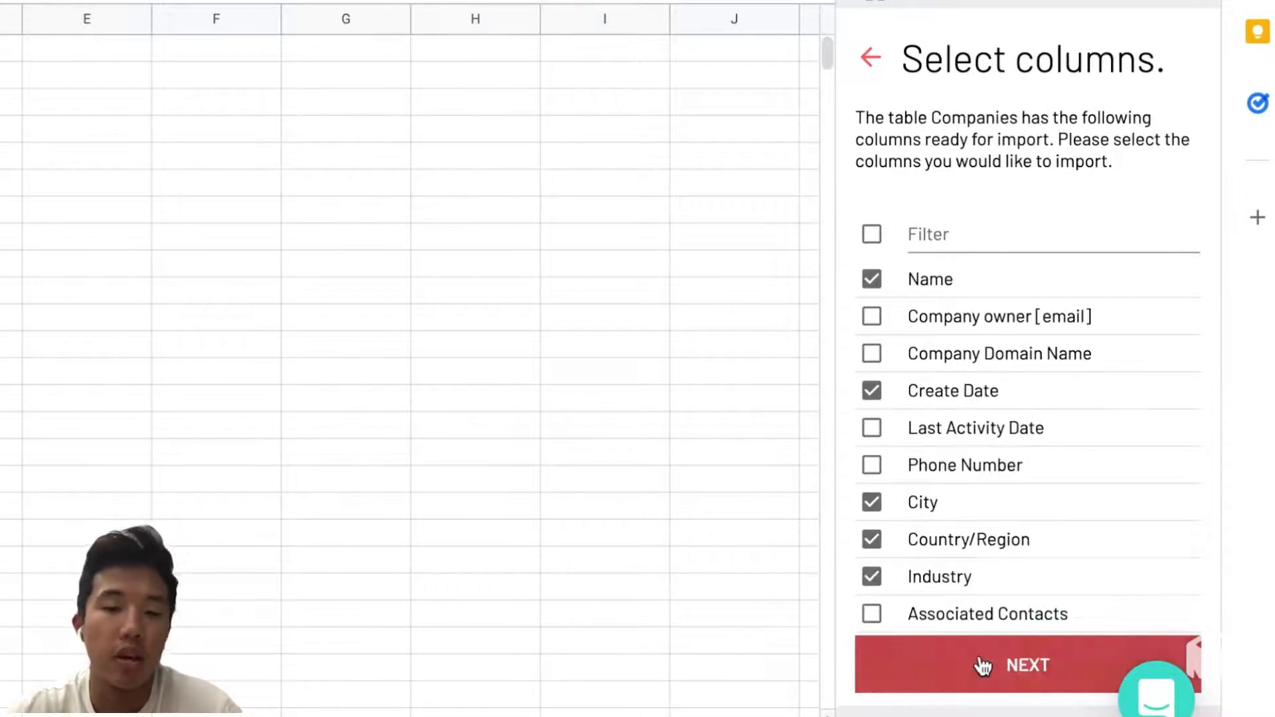
click(982, 666)
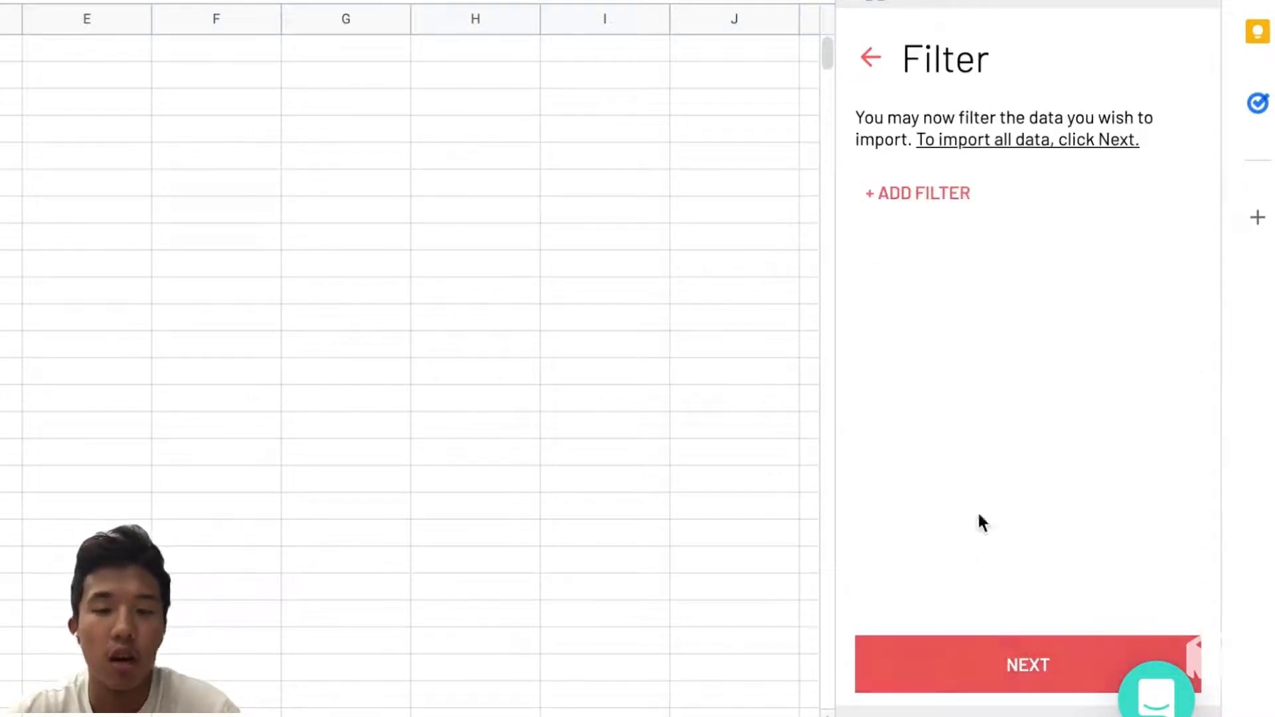
click(1002, 663)
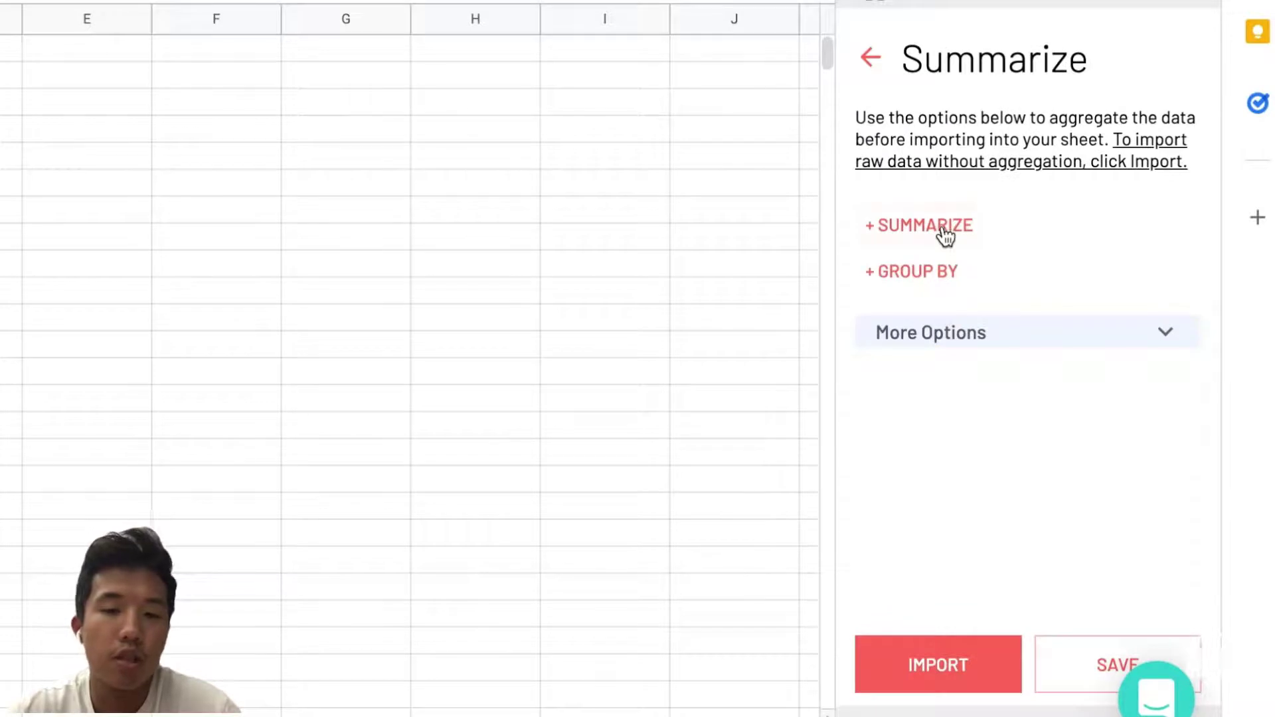
Add a group-by on the Create Date column.
click(944, 273)
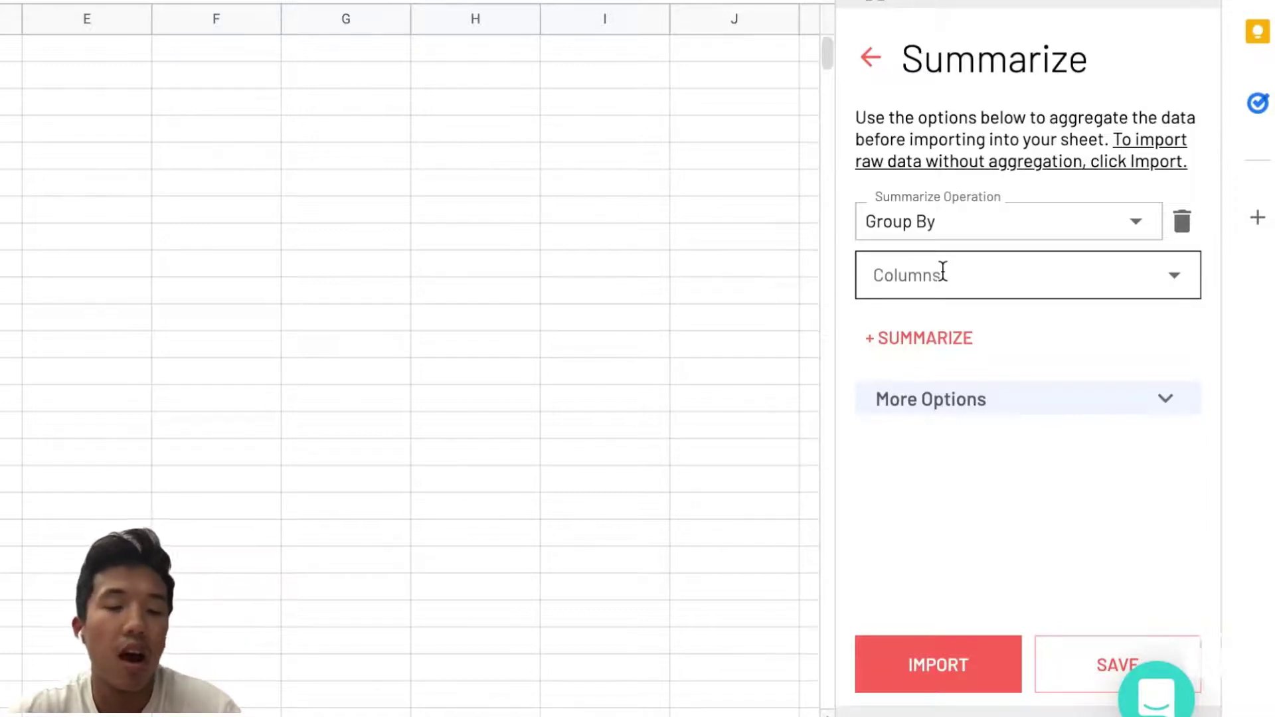
click(956, 273)
click(937, 408)
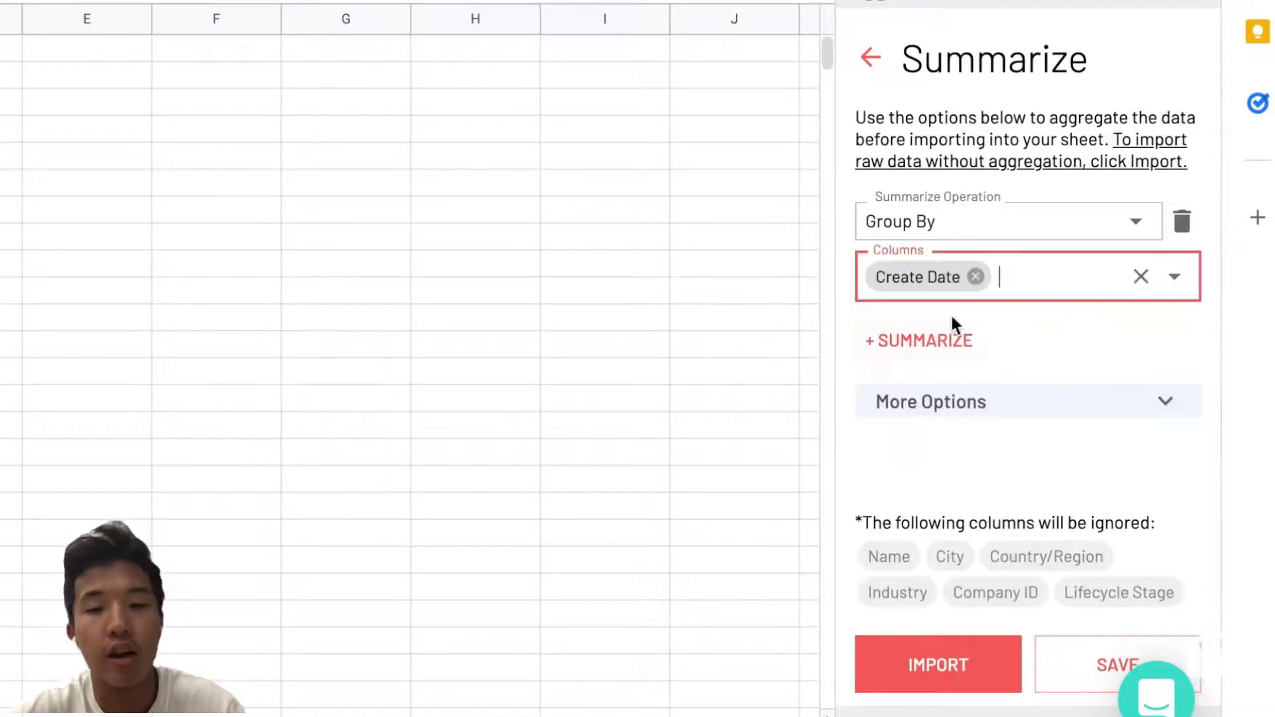
Count rows of Name and Company ID, then import the summarized data.
click(957, 341)
click(953, 389)
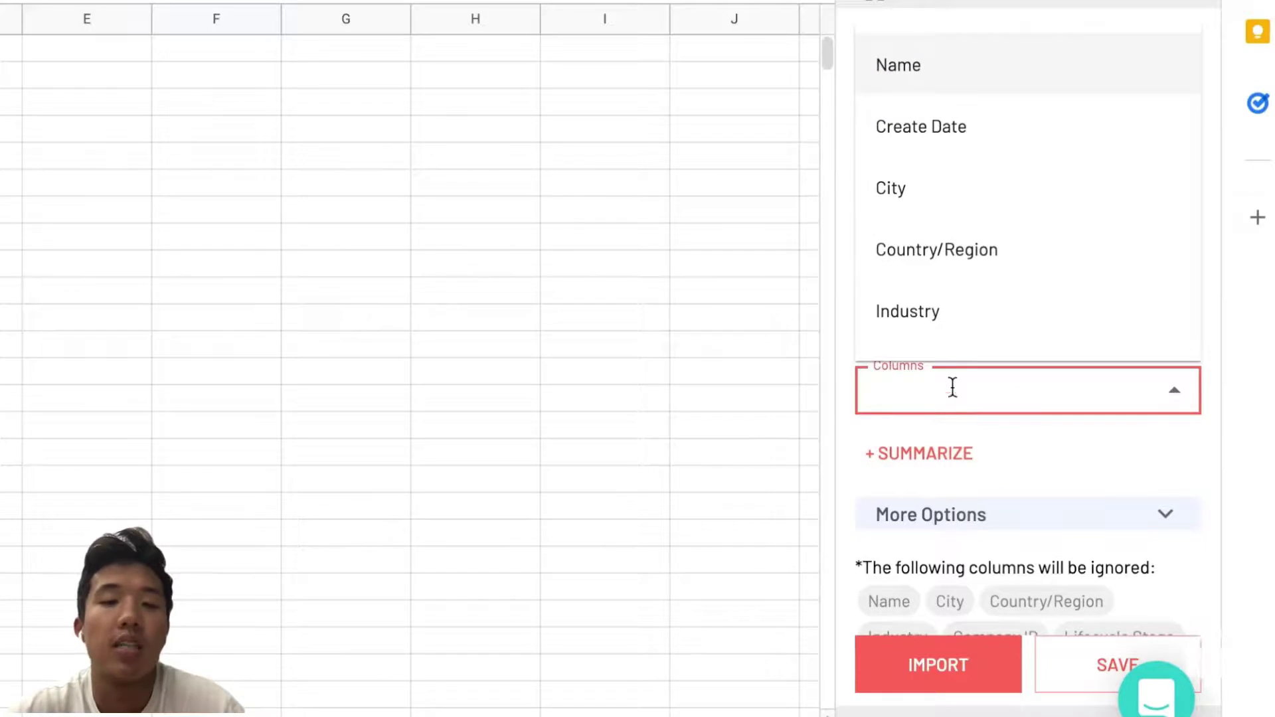
click(950, 84)
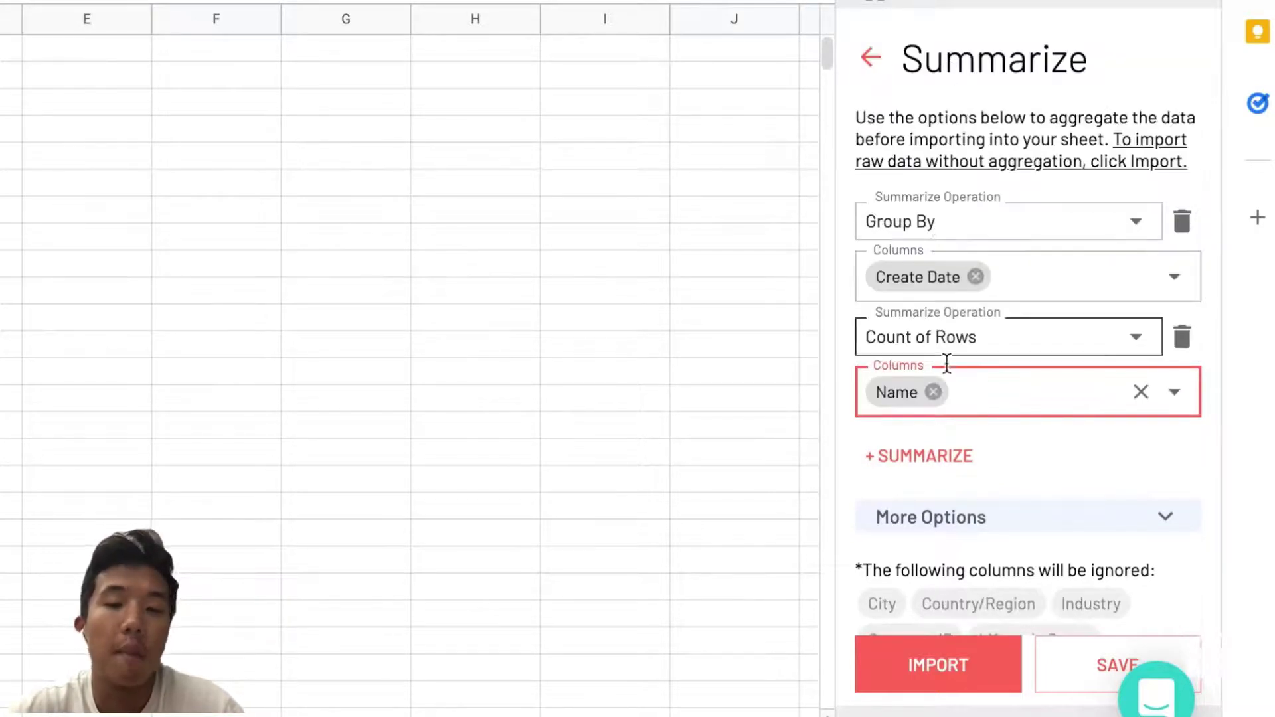
click(1173, 393)
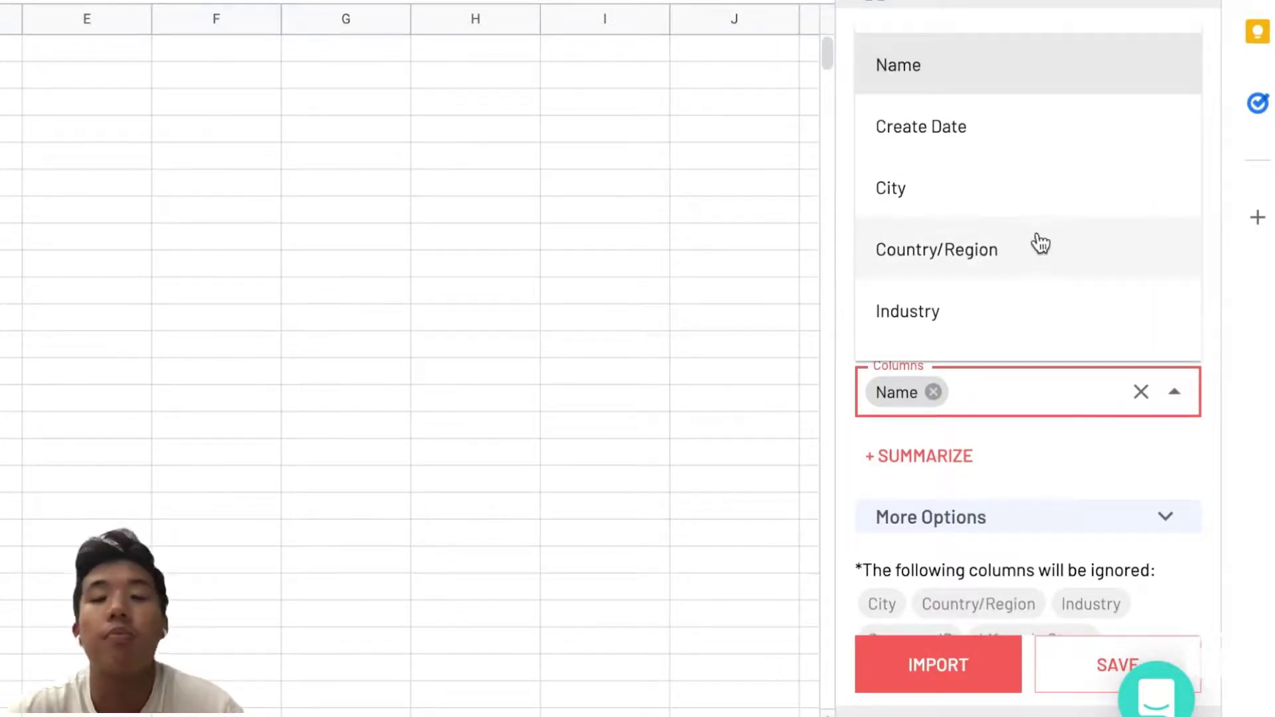
scroll(1041, 244, down, 2)
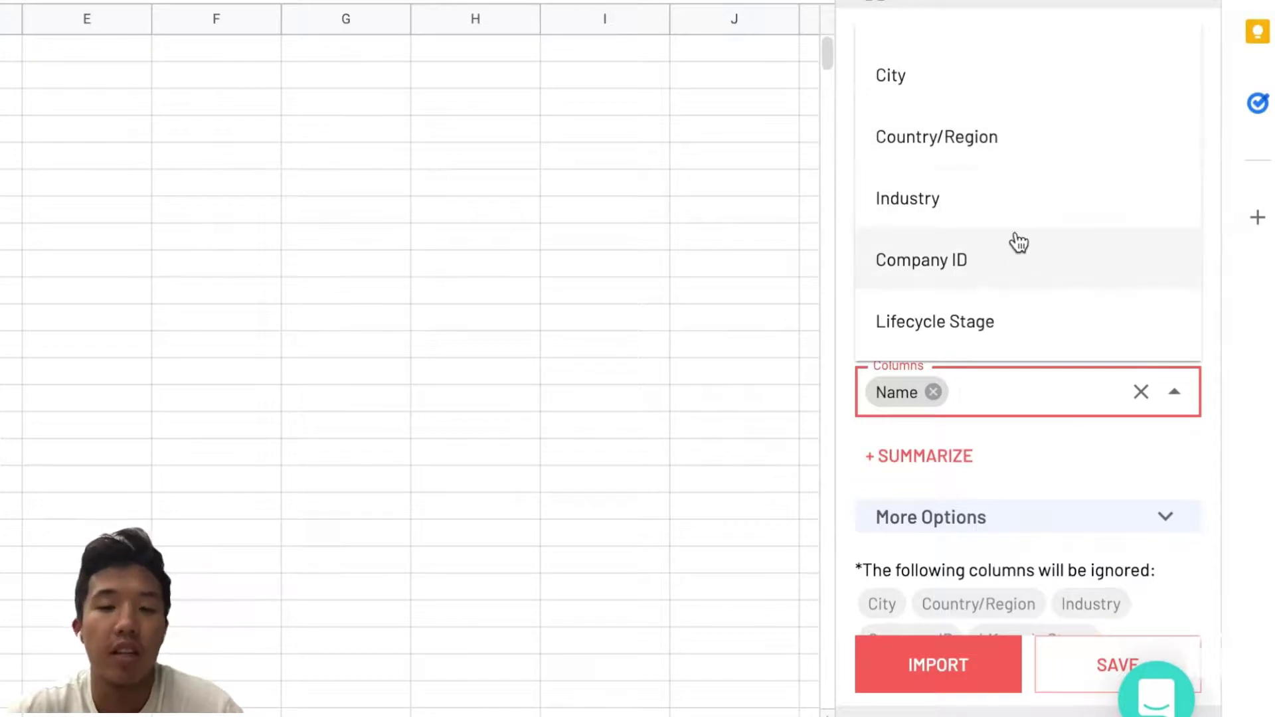
click(1019, 243)
click(968, 683)
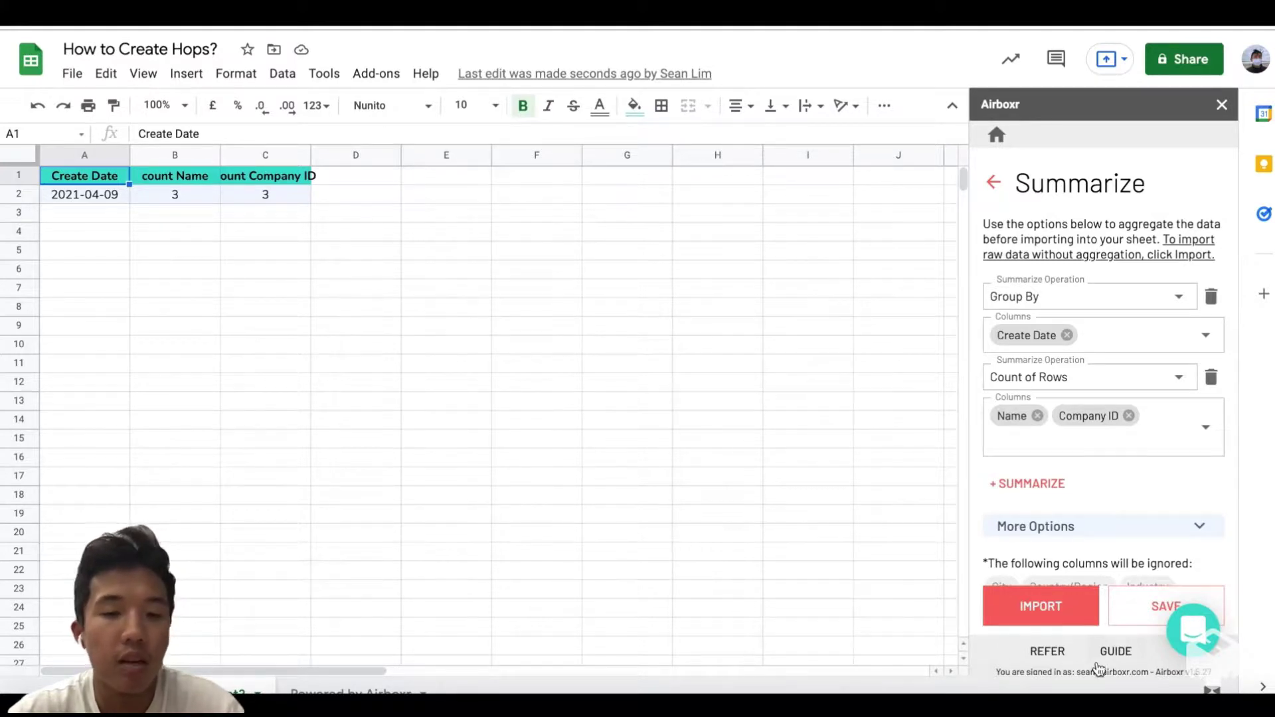
Save an AirHop 'Companies by Date' described as 'Return number of unique companies created by date'.
click(1129, 607)
click(1023, 300)
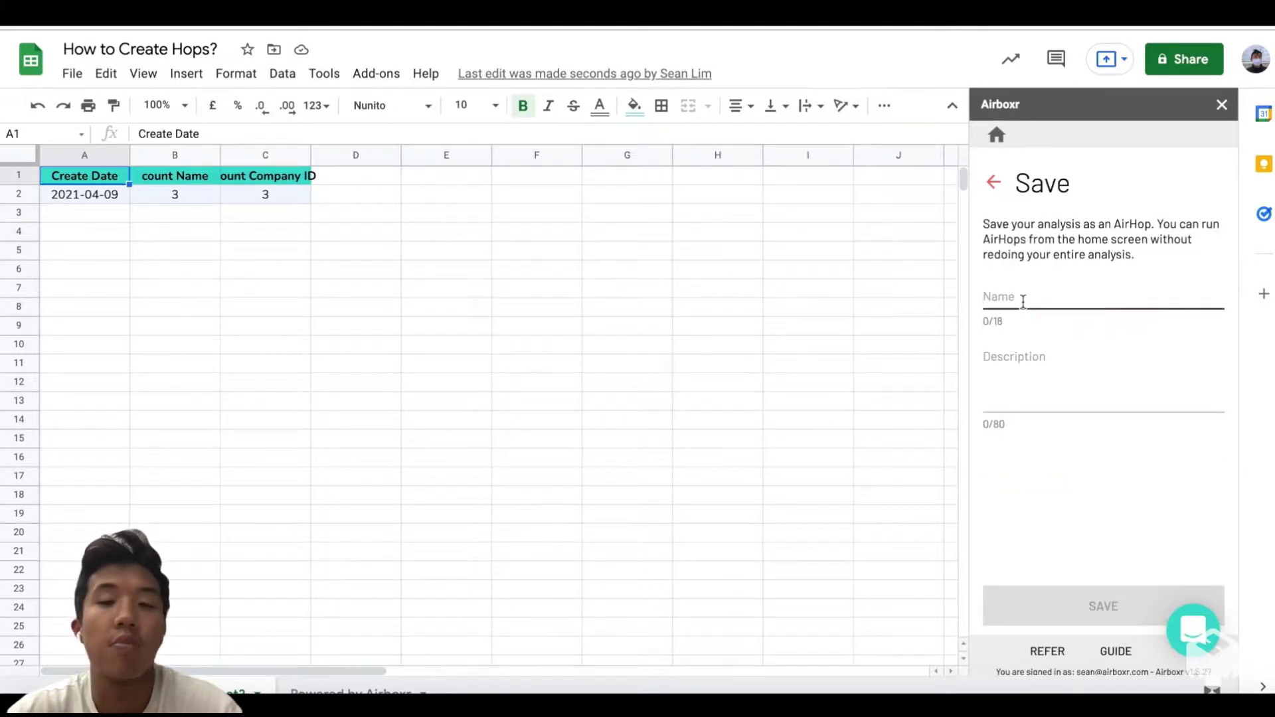
text(Co)
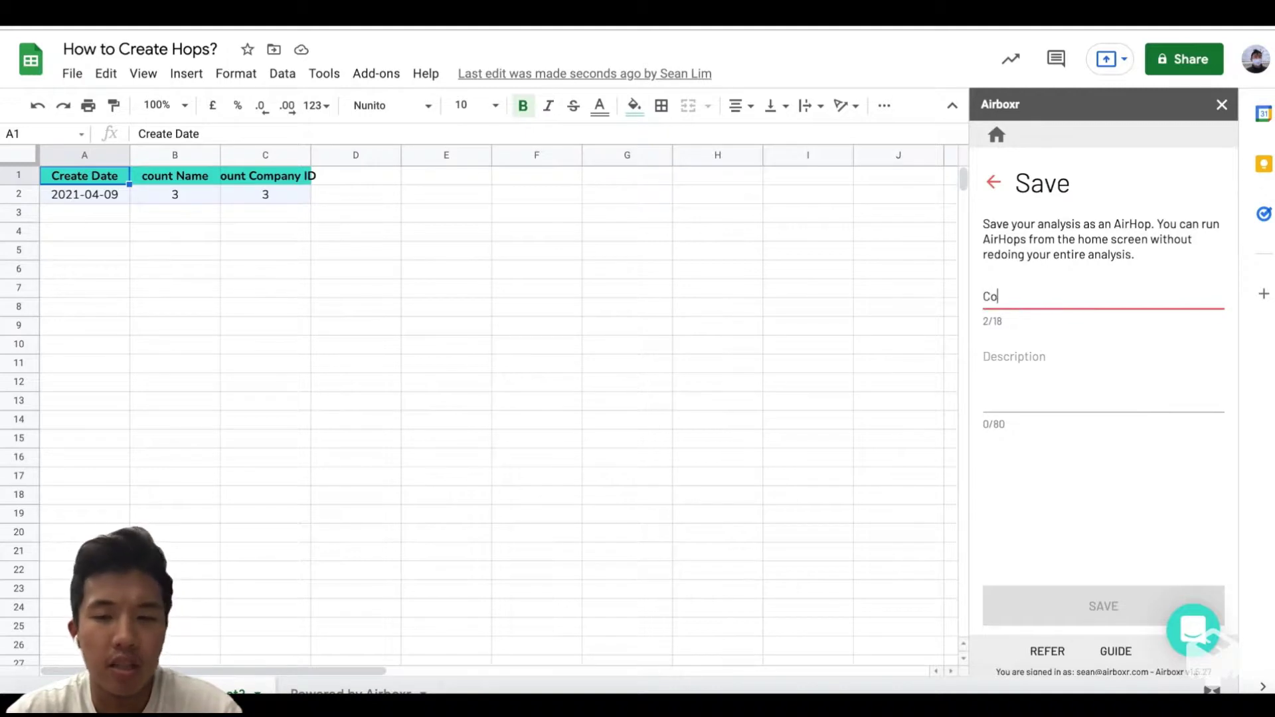
text(mpanies by Date)
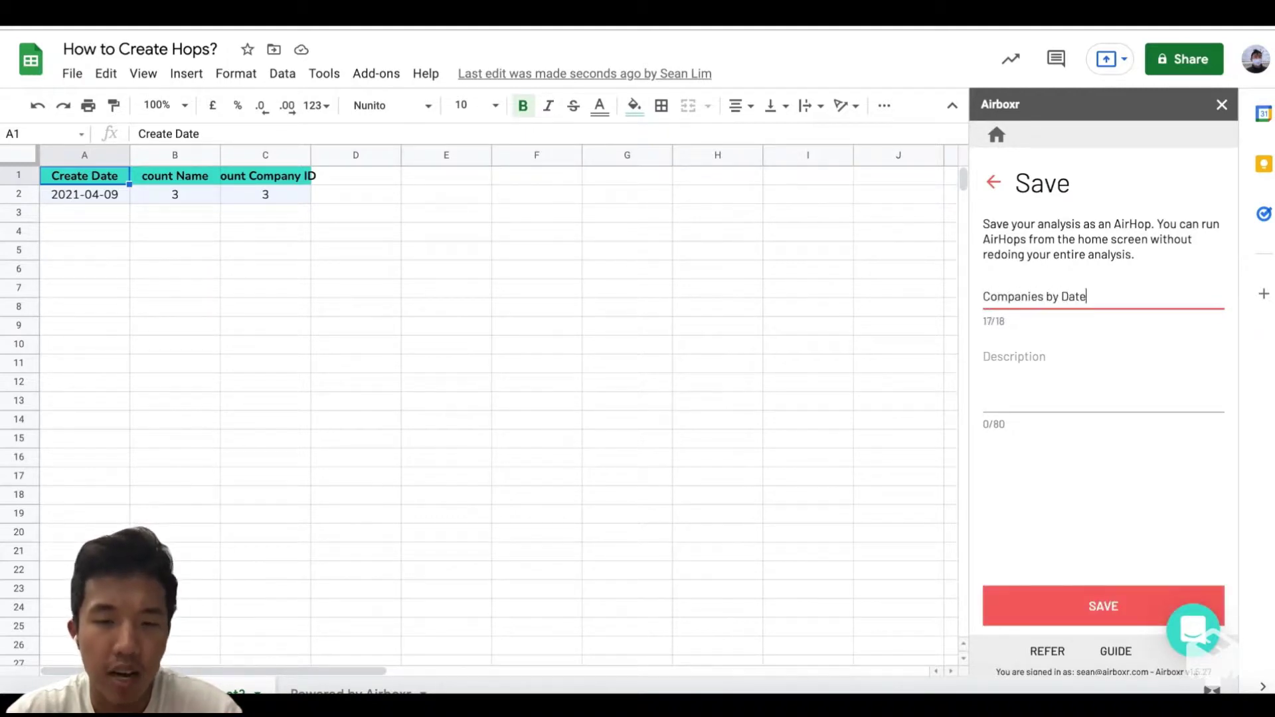
click(1037, 381)
text(Return nu)
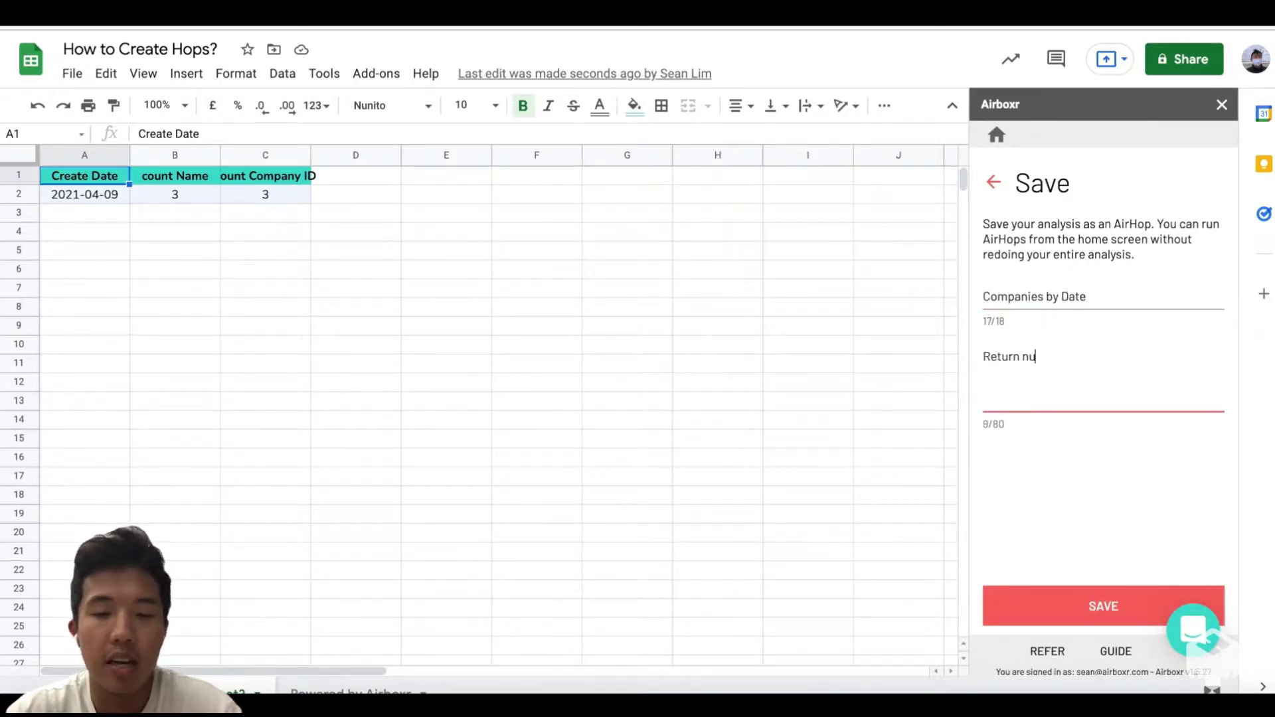
text(mber of uniqu)
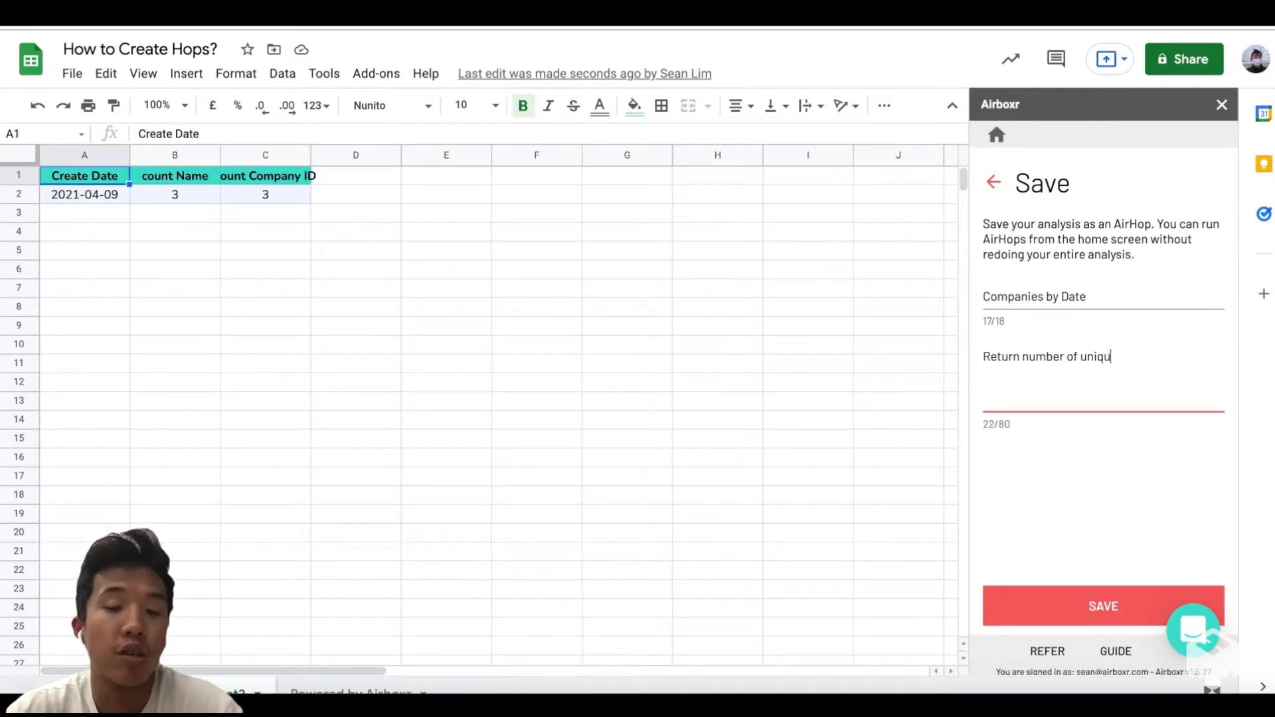
text(e companies created by date)
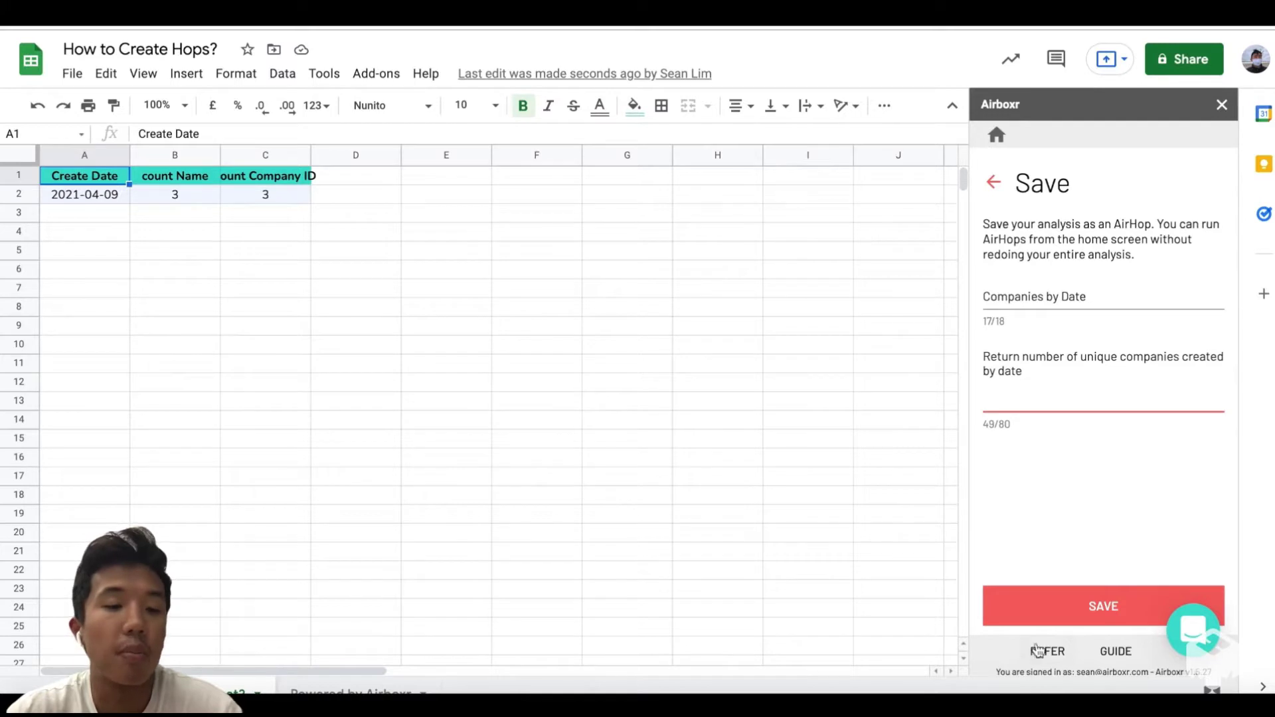
click(1047, 613)
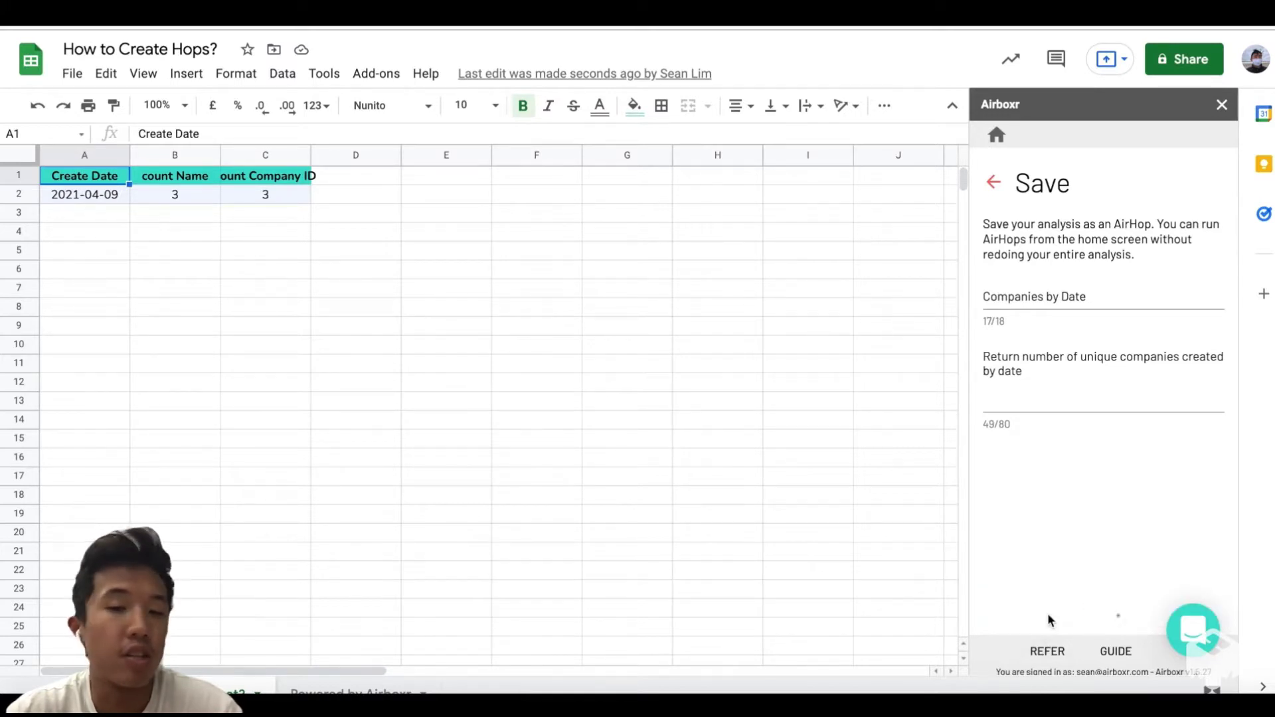